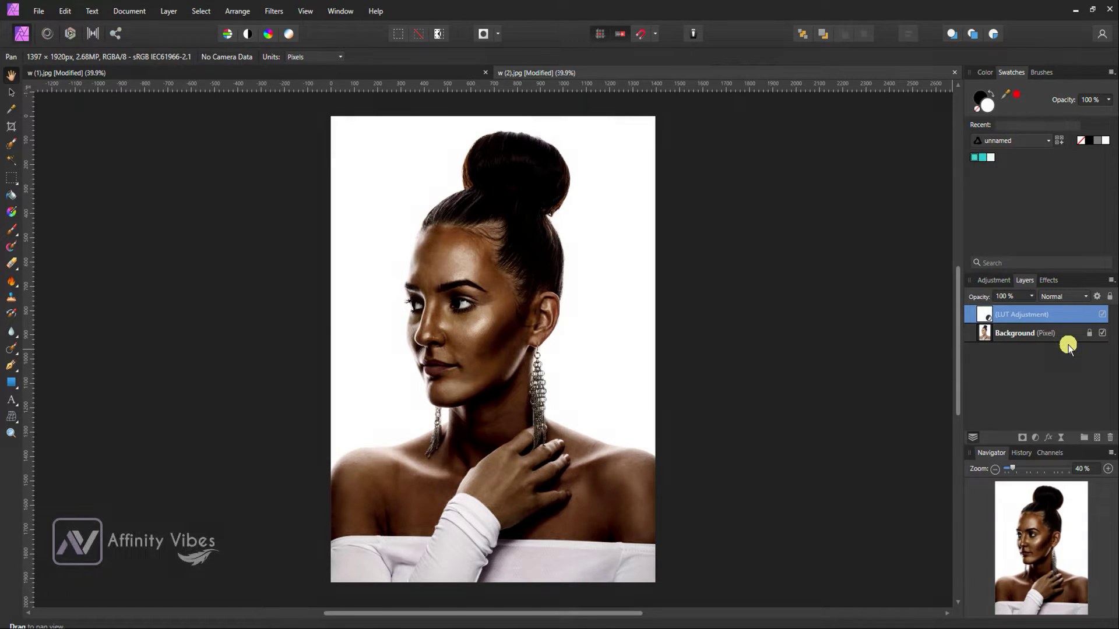
# - Lower the LUT adjustment's opacity and zoom in on the portrait
pyautogui.moveTo(997, 296); pyautogui.dragTo(1000, 310)
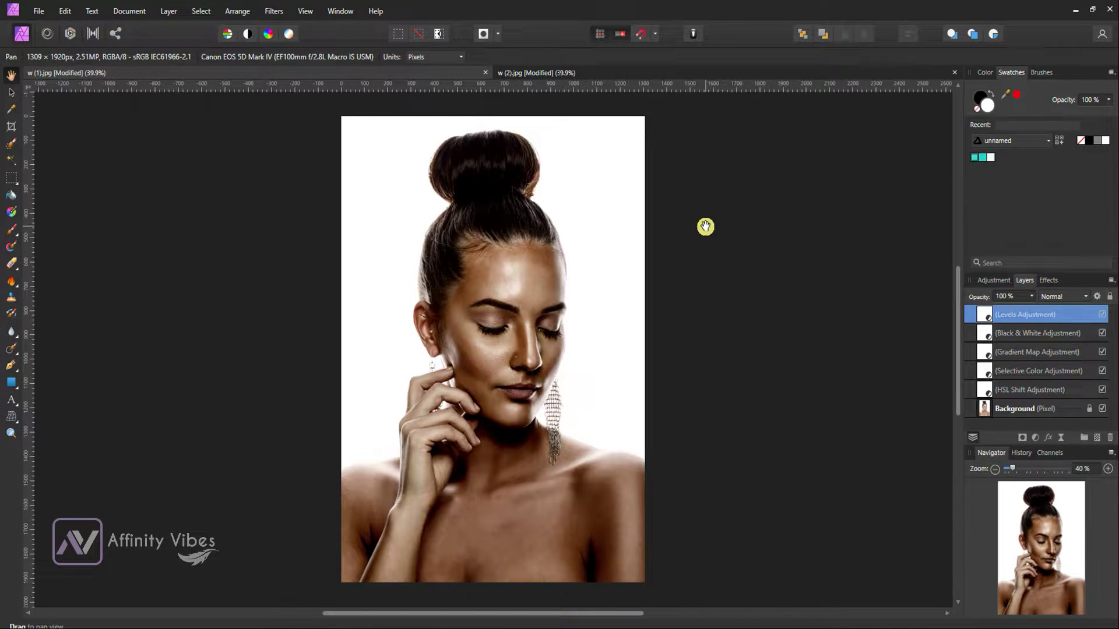
pyautogui.hotkey('ctrl', '+')
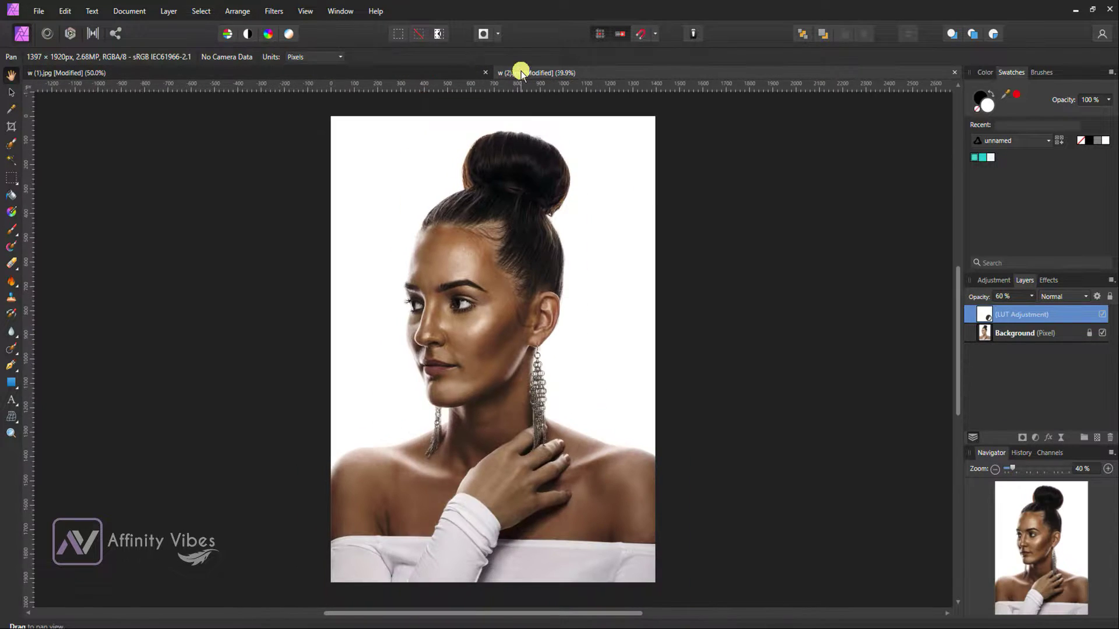
pyautogui.hotkey('ctrl', '+')
pyautogui.hotkey('ctrl', '+')
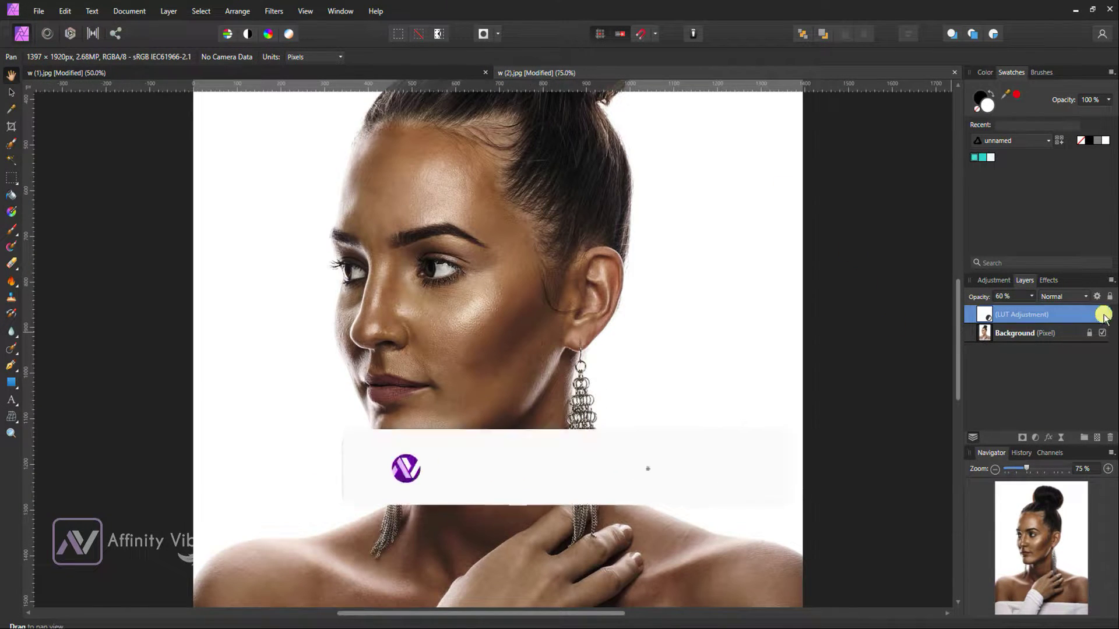
# - On the w (1).jpg portrait, toggle the graded group off and on to compare before and after
pyautogui.click(242, 73)
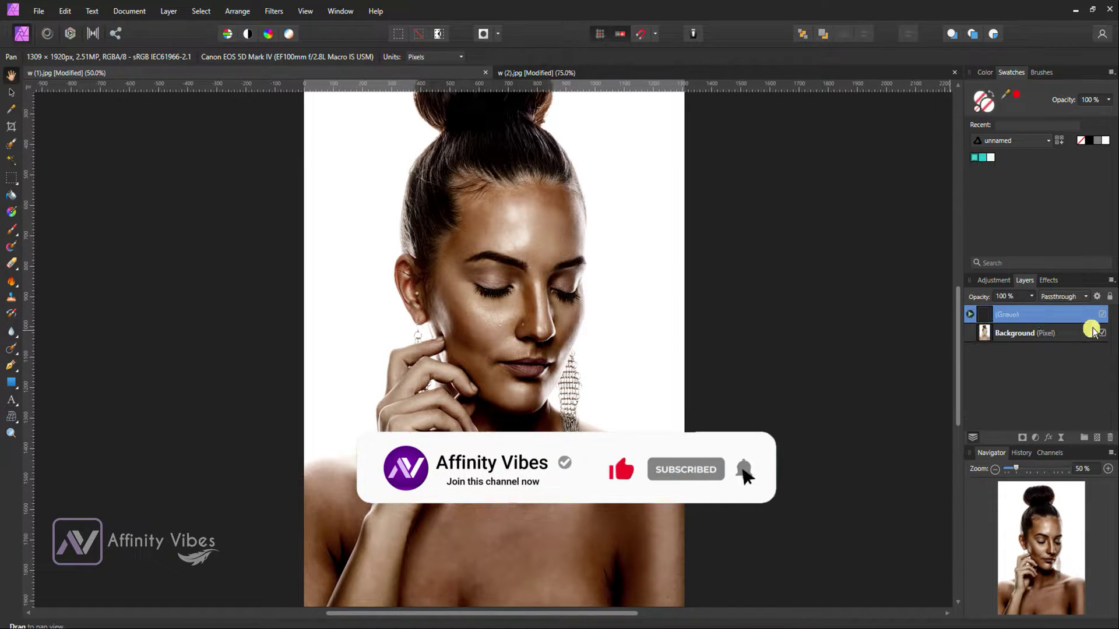
pyautogui.click(1102, 315)
pyautogui.click(1101, 315)
pyautogui.click(1102, 315)
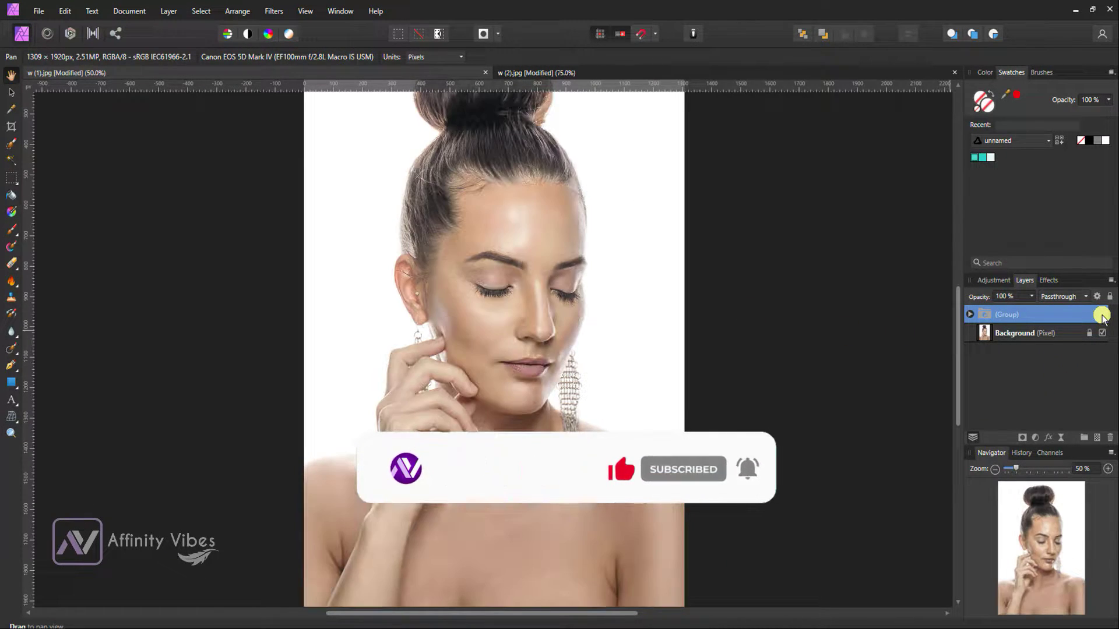
pyautogui.click(1101, 314)
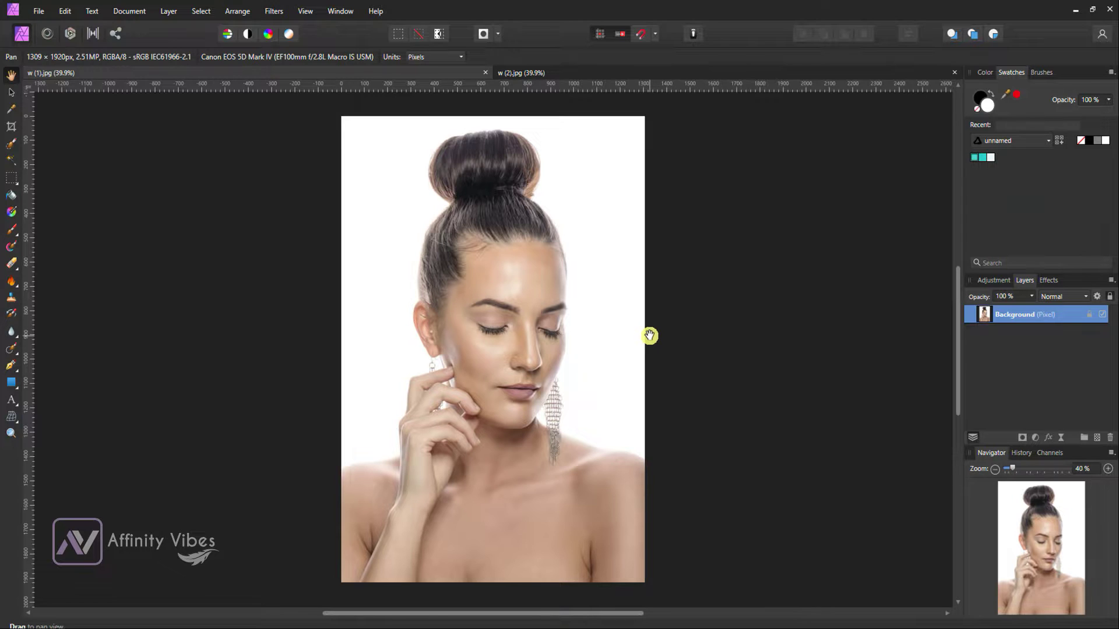
# - Add an HSL Shift layer that shifts the reds' saturation to -30%
pyautogui.click(1034, 437)
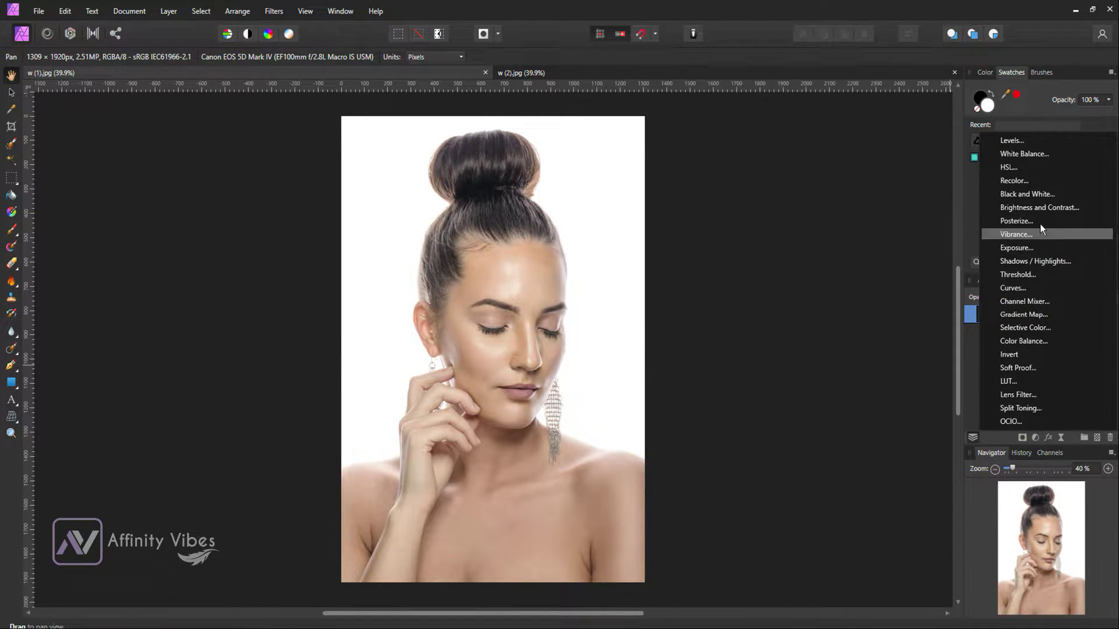
pyautogui.click(1069, 168)
pyautogui.click(827, 328)
pyautogui.moveTo(827, 329); pyautogui.dragTo(781, 143)
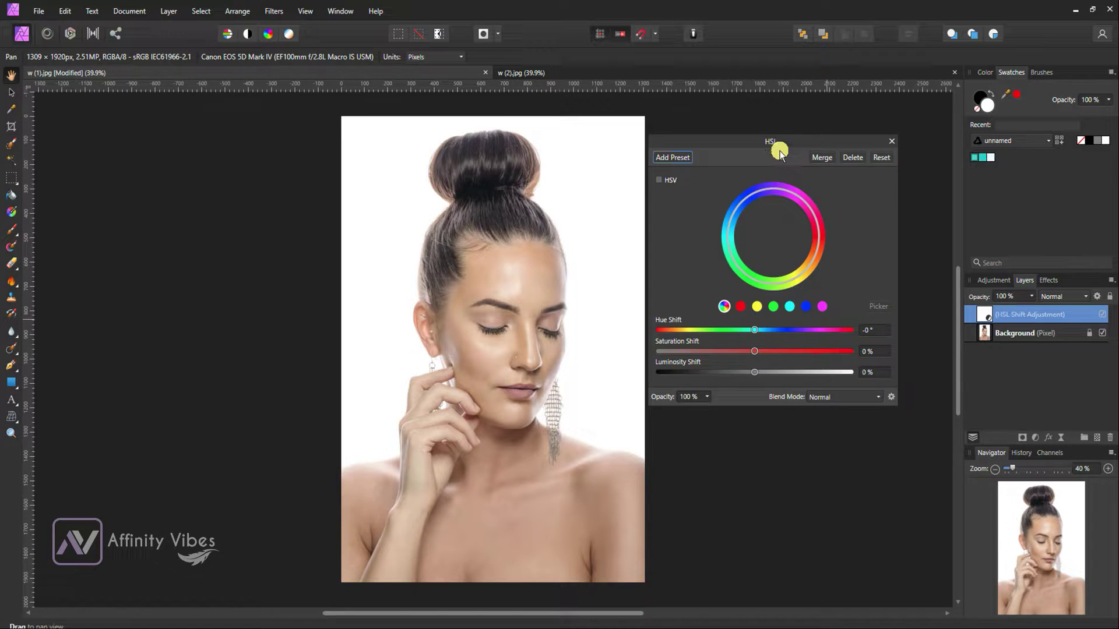
pyautogui.click(741, 308)
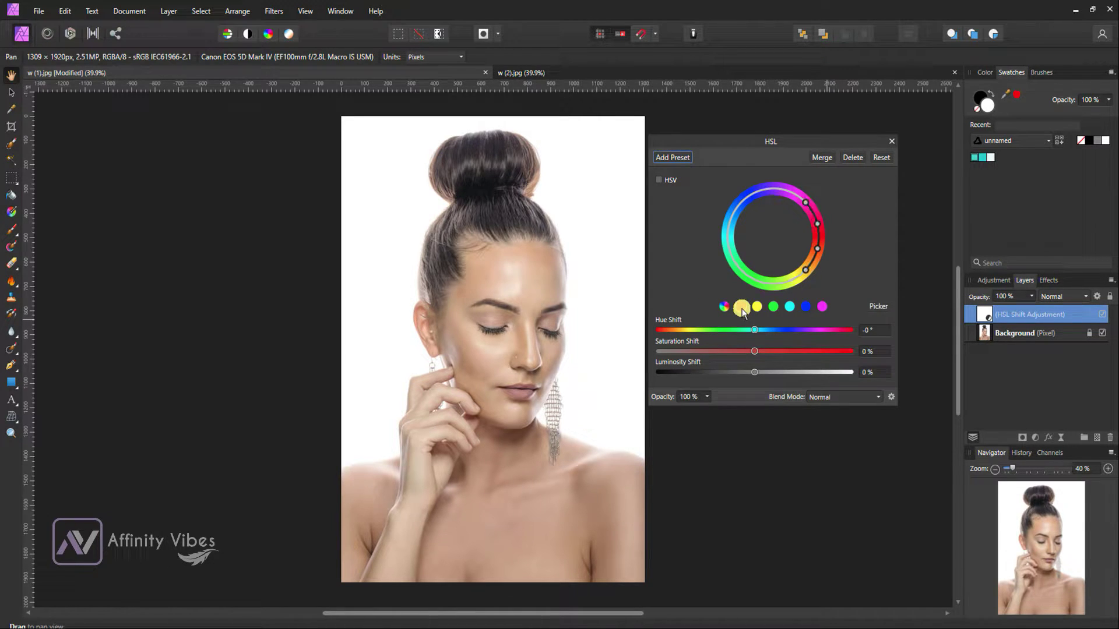
pyautogui.moveTo(759, 349); pyautogui.dragTo(727, 354)
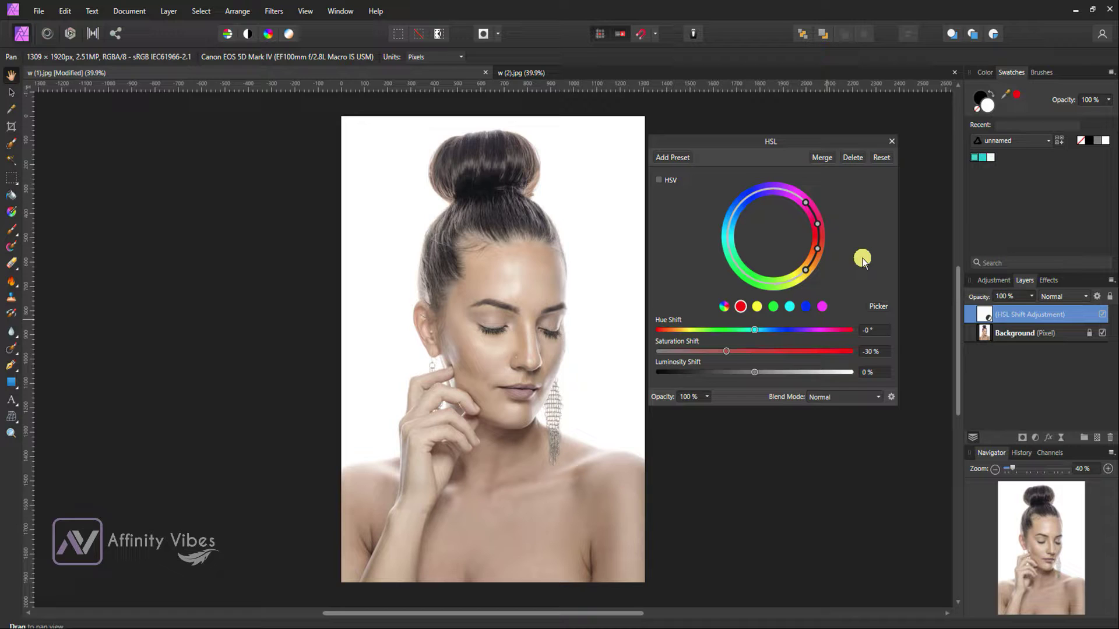
pyautogui.click(892, 141)
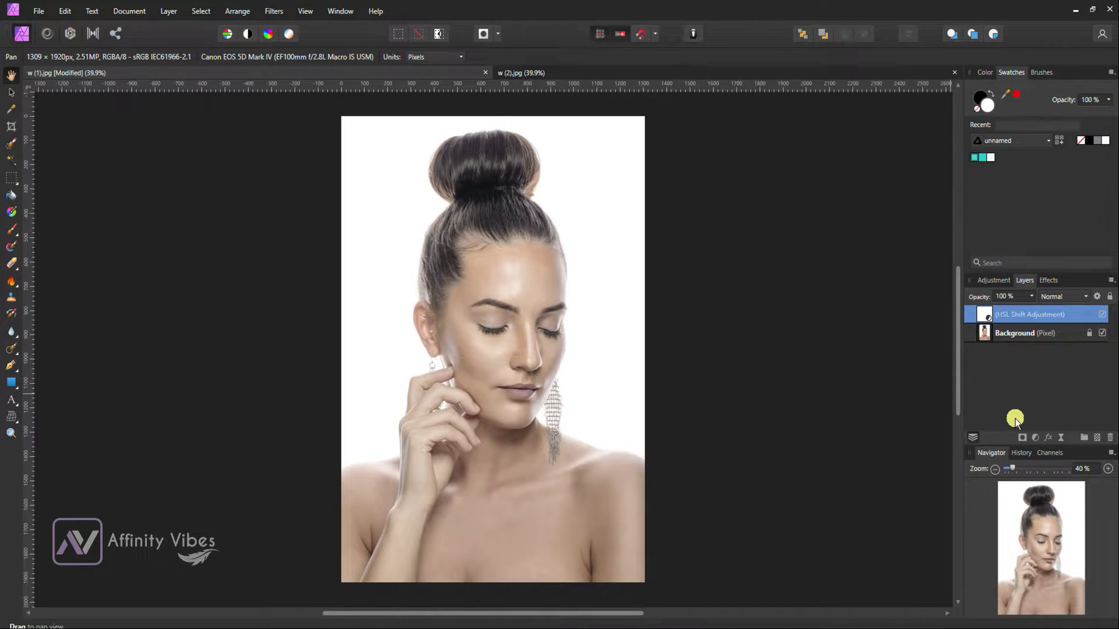
# - Add a Selective Color layer with Reds set to Cyan 20% and Black 35%
pyautogui.click(1031, 437)
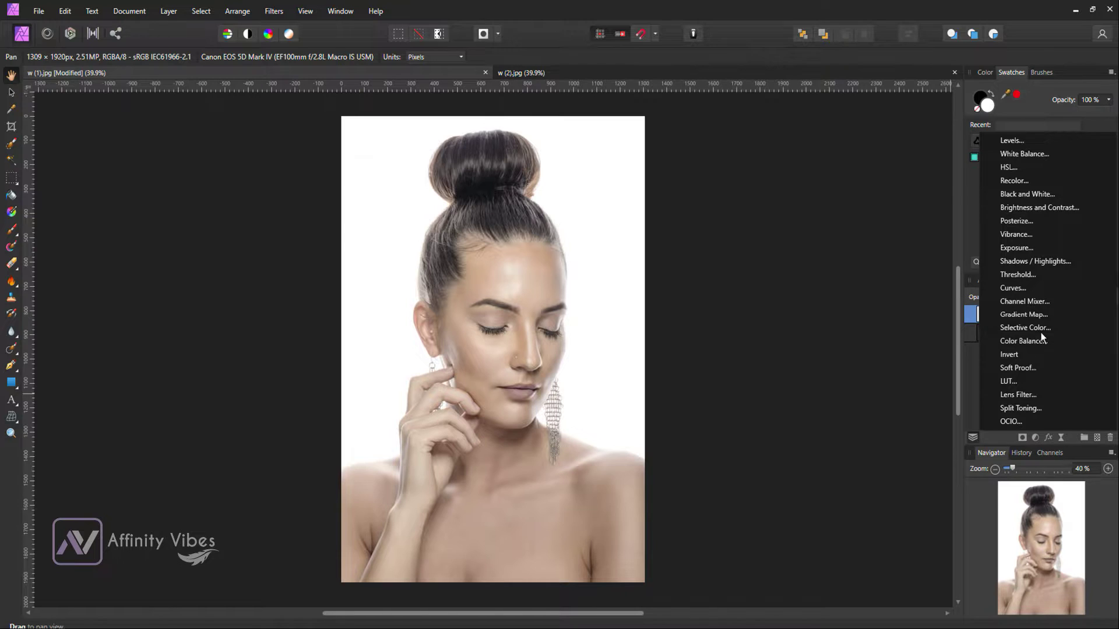
pyautogui.click(1026, 327)
pyautogui.moveTo(774, 208); pyautogui.dragTo(770, 141)
pyautogui.click(757, 193)
pyautogui.click(756, 195)
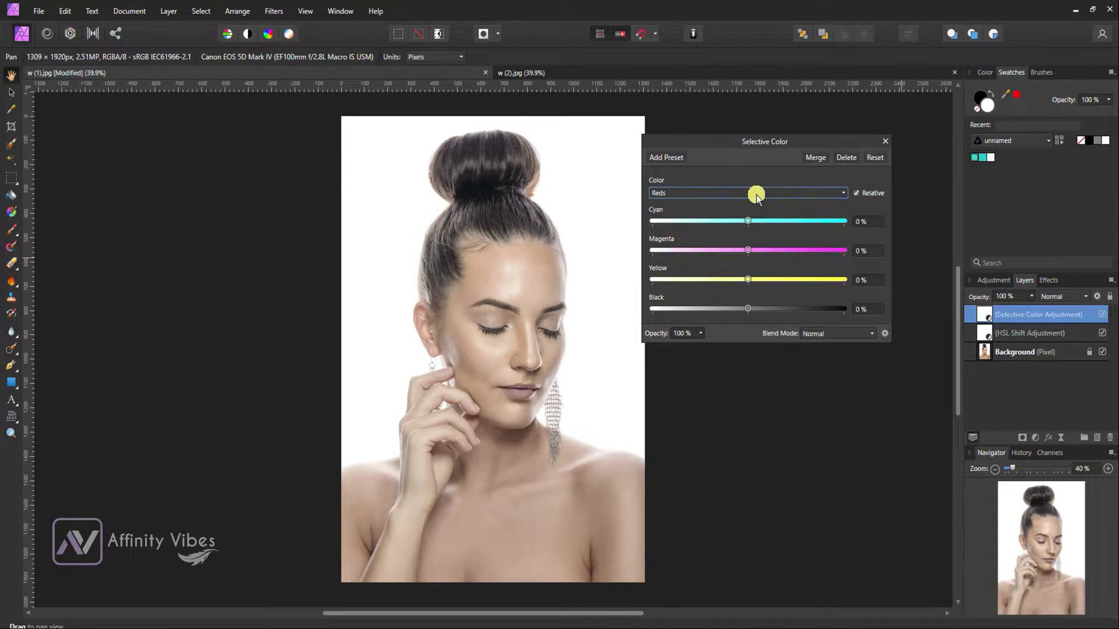
pyautogui.click(748, 222)
pyautogui.moveTo(751, 223); pyautogui.dragTo(763, 223)
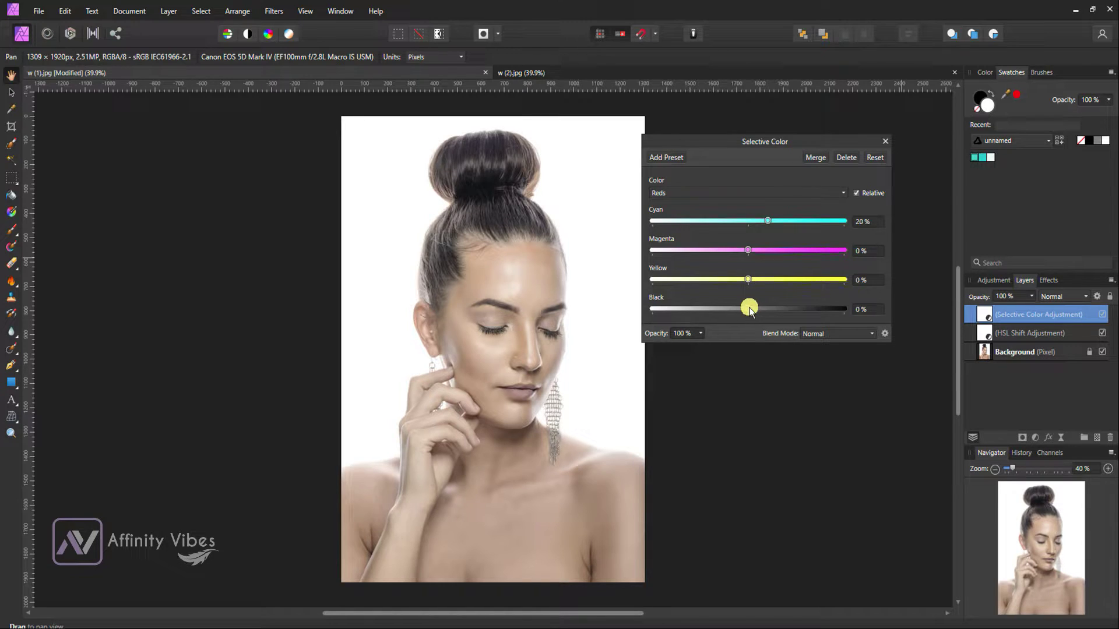
pyautogui.moveTo(750, 307); pyautogui.dragTo(782, 307)
# - Set the Selective Color Yellows to Black 75%
pyautogui.click(712, 193)
pyautogui.click(693, 220)
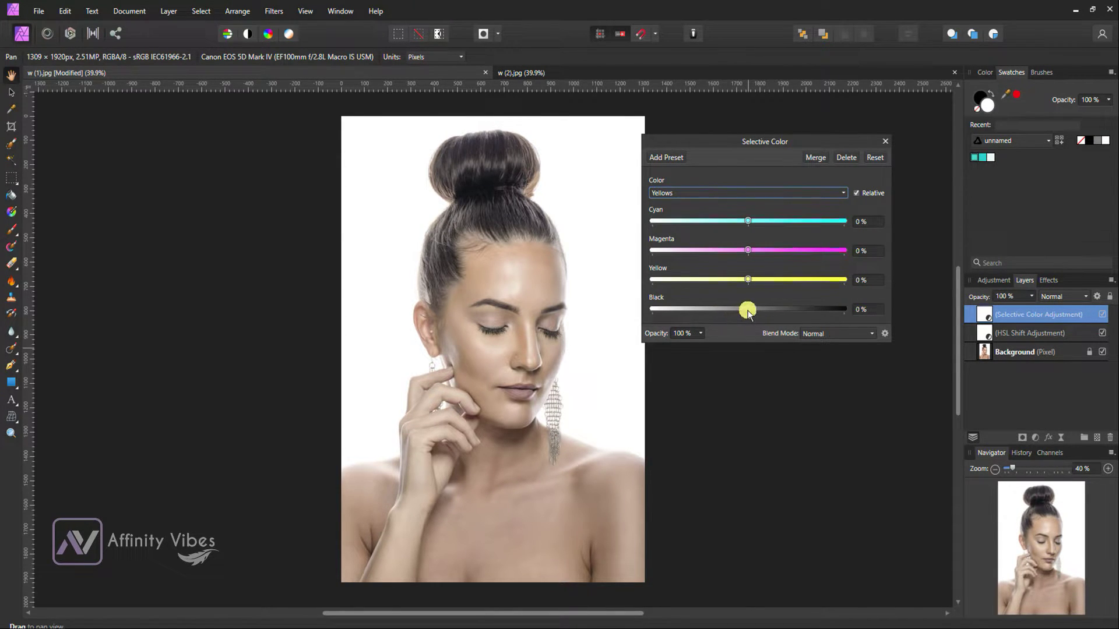
pyautogui.moveTo(747, 309); pyautogui.dragTo(821, 309)
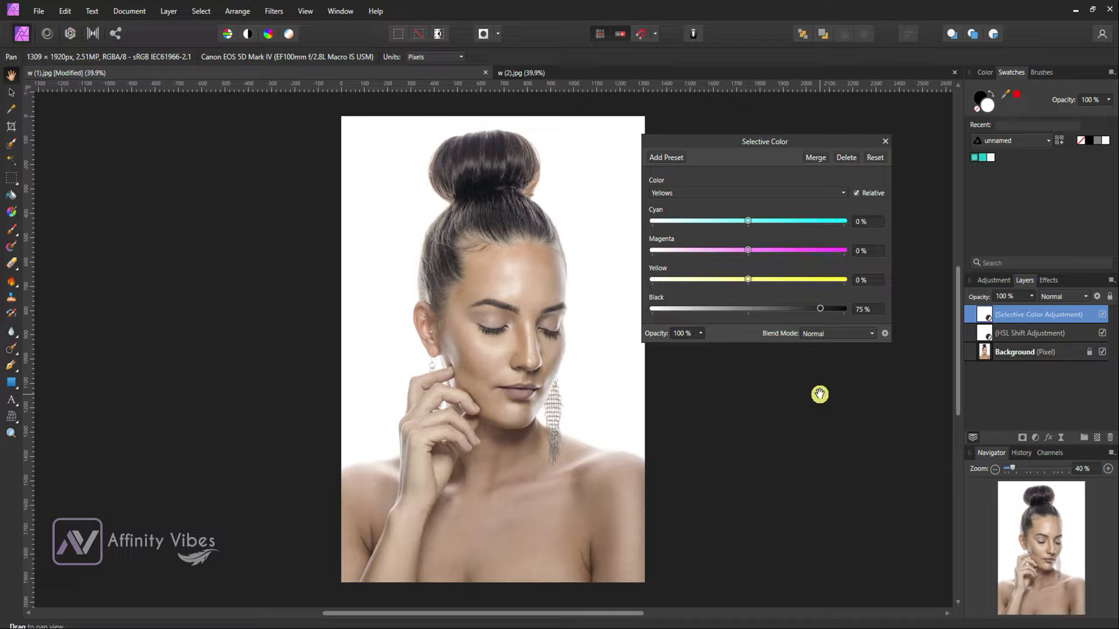
# - Set Neutrals to Black 30%, close the settings, and toggle the layer to compare
pyautogui.click(732, 193)
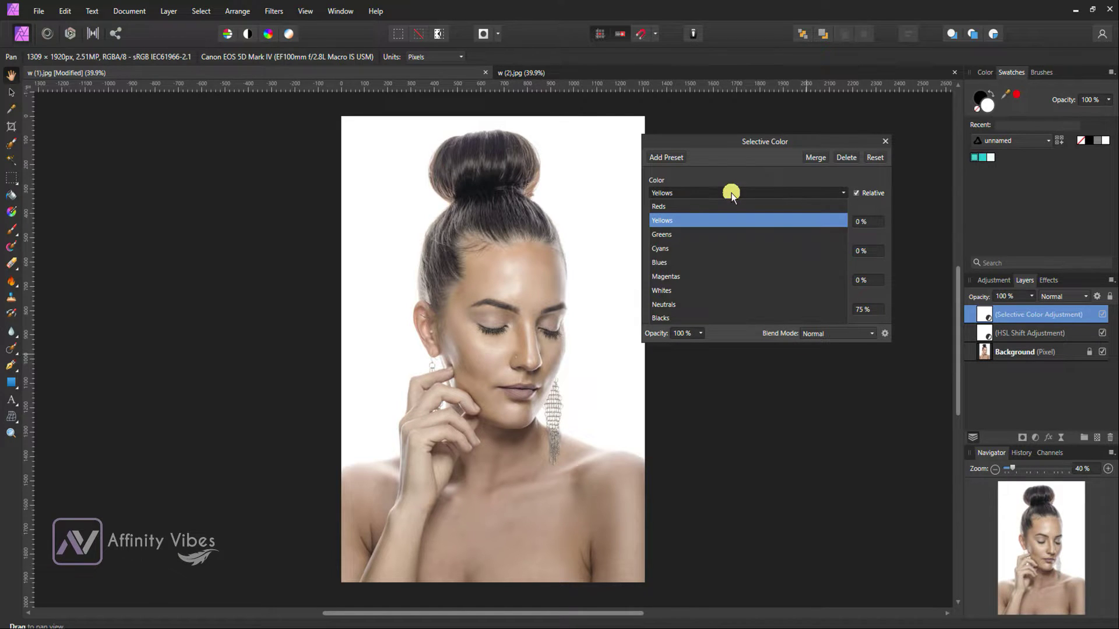
pyautogui.click(676, 304)
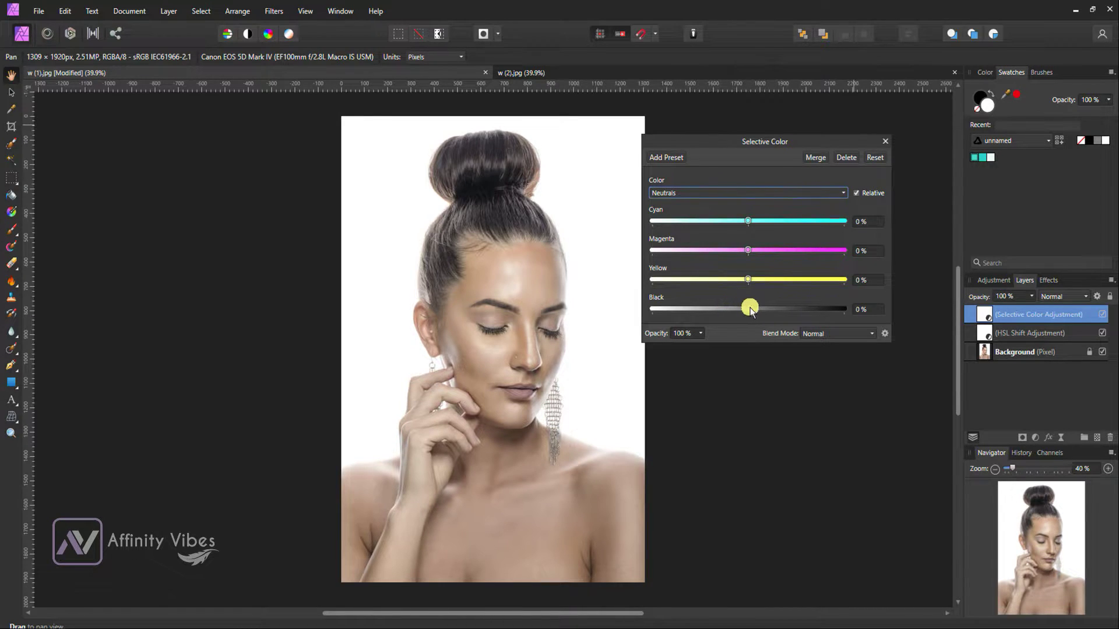
pyautogui.moveTo(749, 311); pyautogui.dragTo(776, 308)
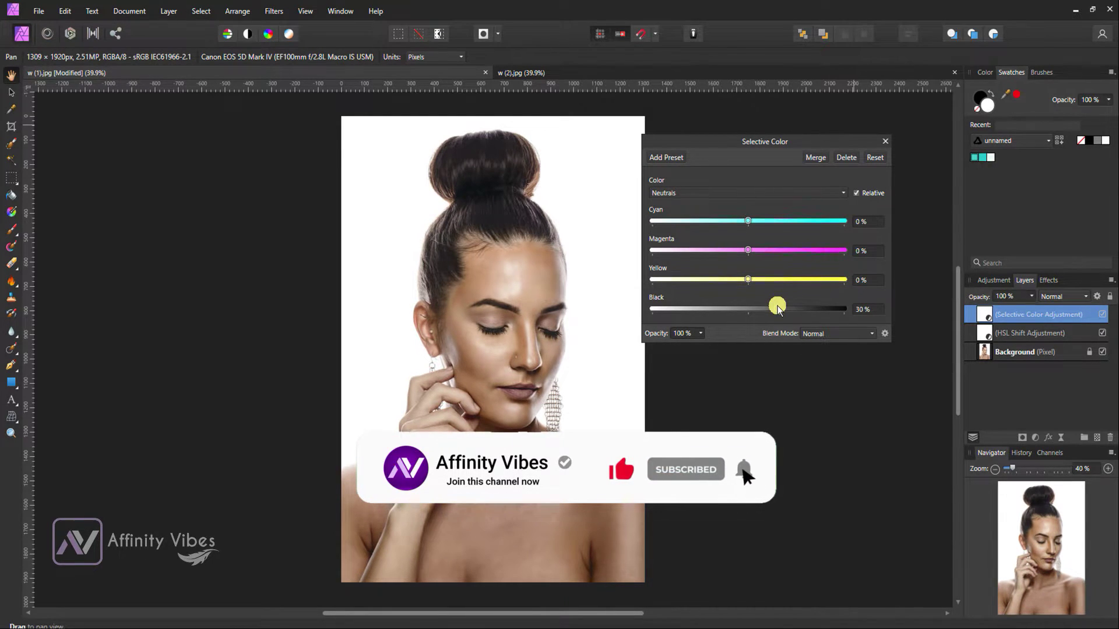
pyautogui.click(886, 142)
pyautogui.click(1102, 314)
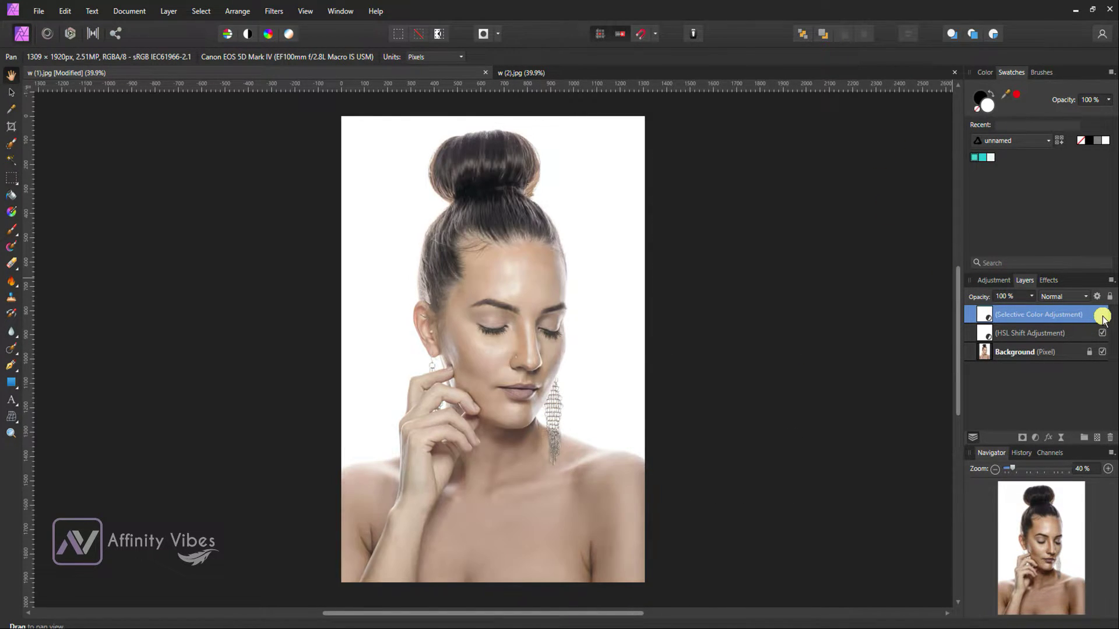
pyautogui.click(1102, 315)
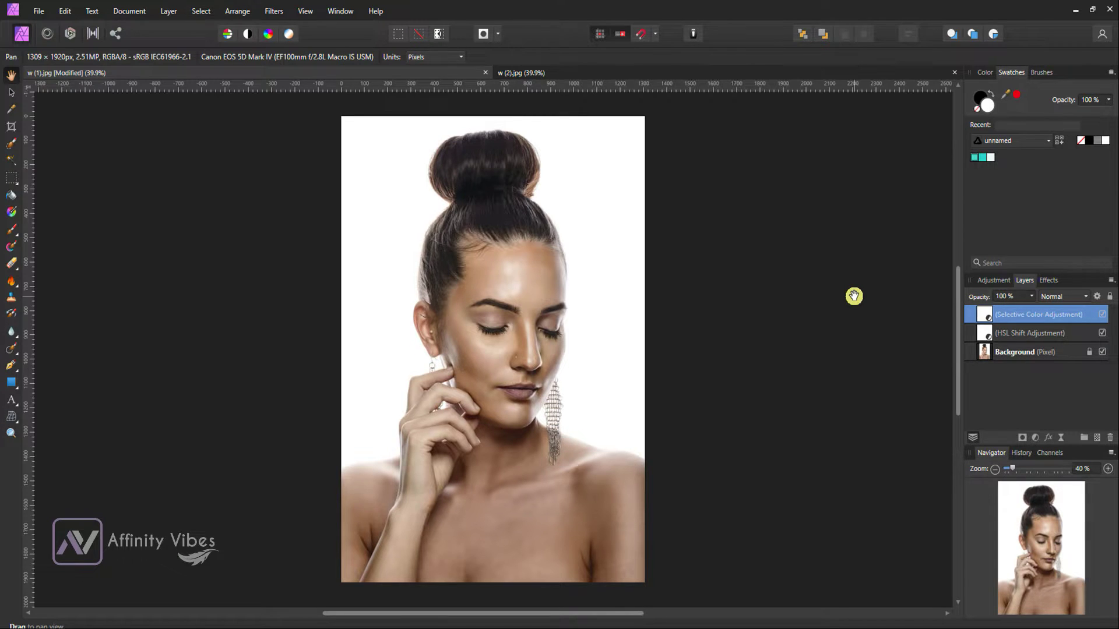
# - Add a Gradient Map layer and remove its middle green stop
pyautogui.click(1036, 438)
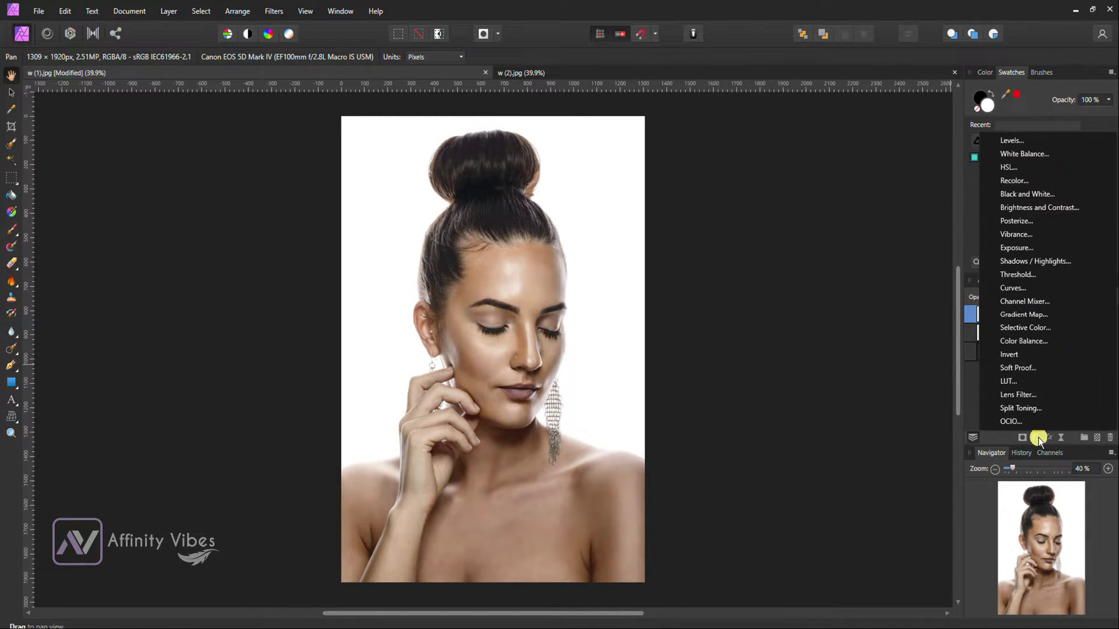
pyautogui.click(1049, 316)
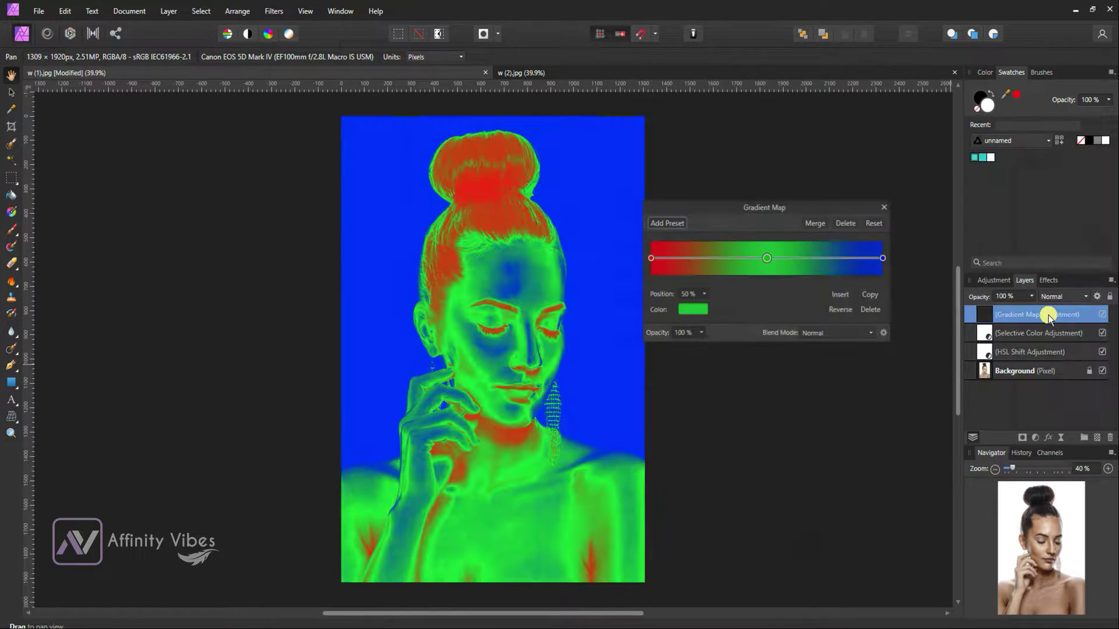
pyautogui.moveTo(757, 209); pyautogui.dragTo(741, 181)
pyautogui.click(854, 283)
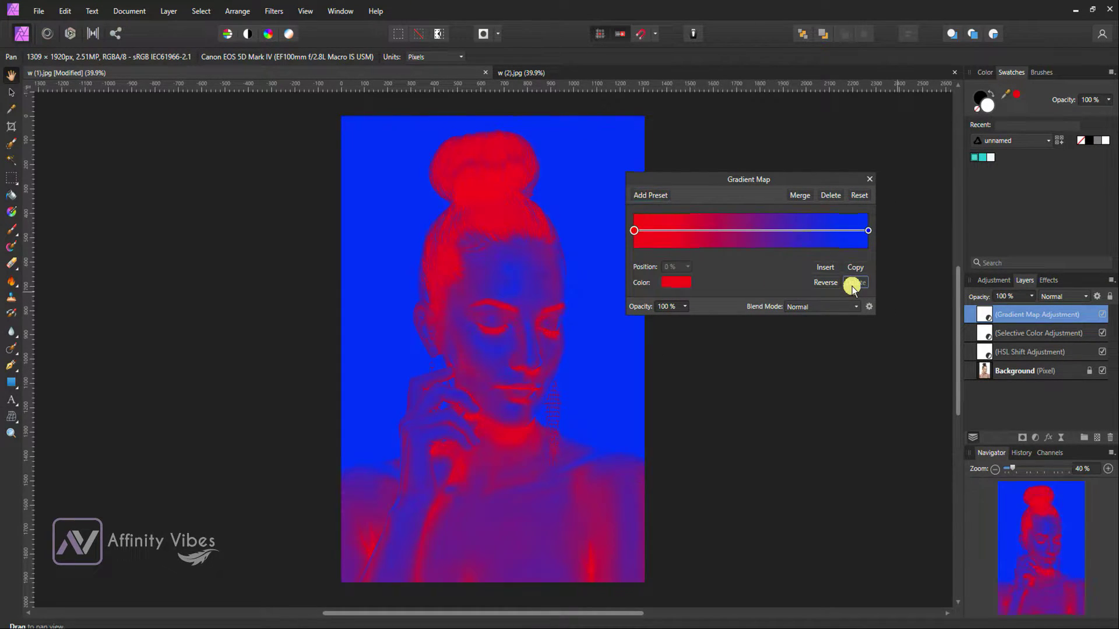
# - Set the gradient's start stop to dark brown hex 190E01
pyautogui.click(677, 282)
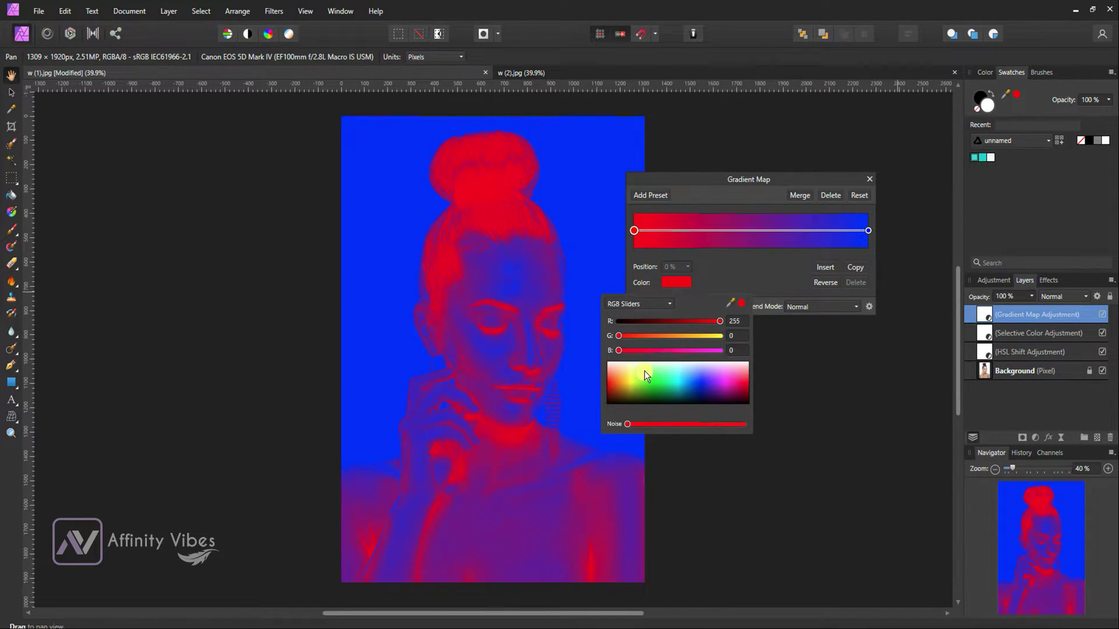
pyautogui.click(639, 304)
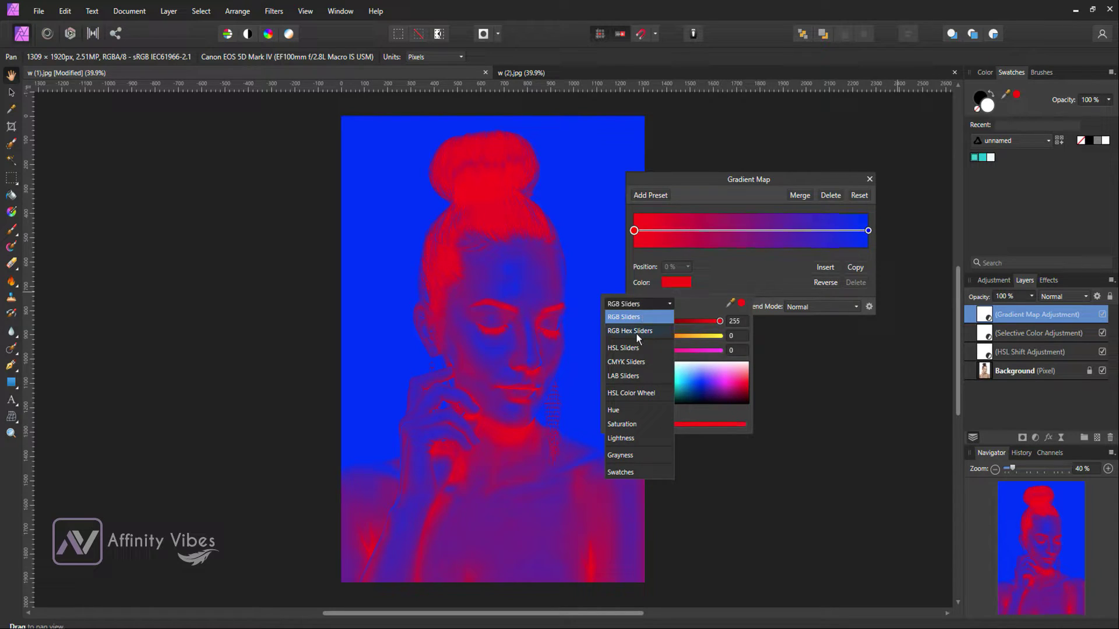
pyautogui.click(646, 331)
pyautogui.click(714, 364)
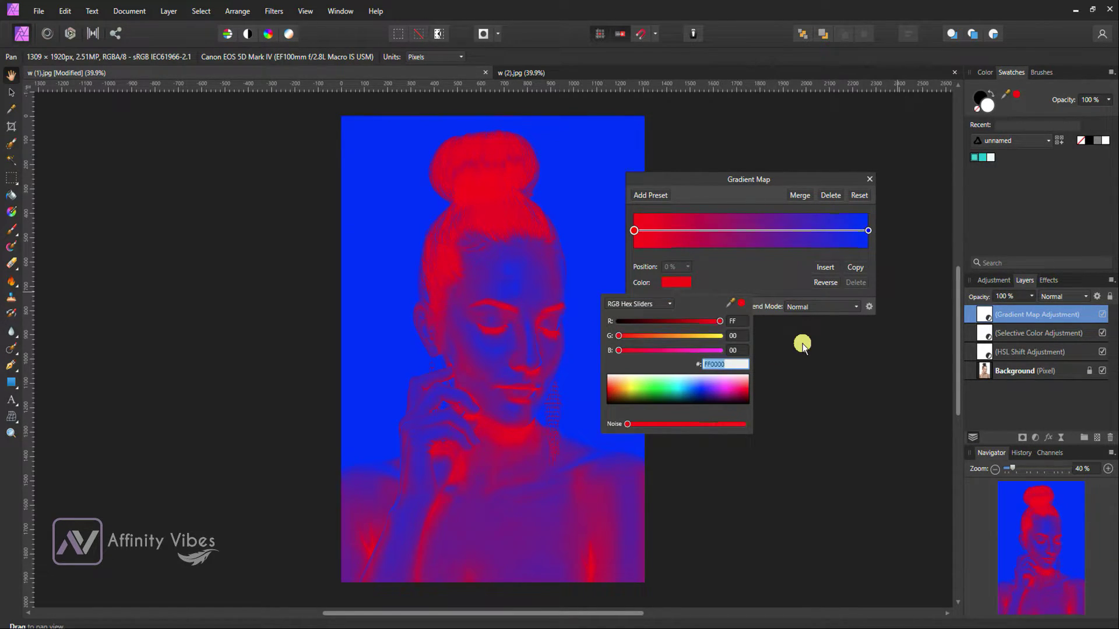
pyautogui.write('190e01')
pyautogui.press('Return')
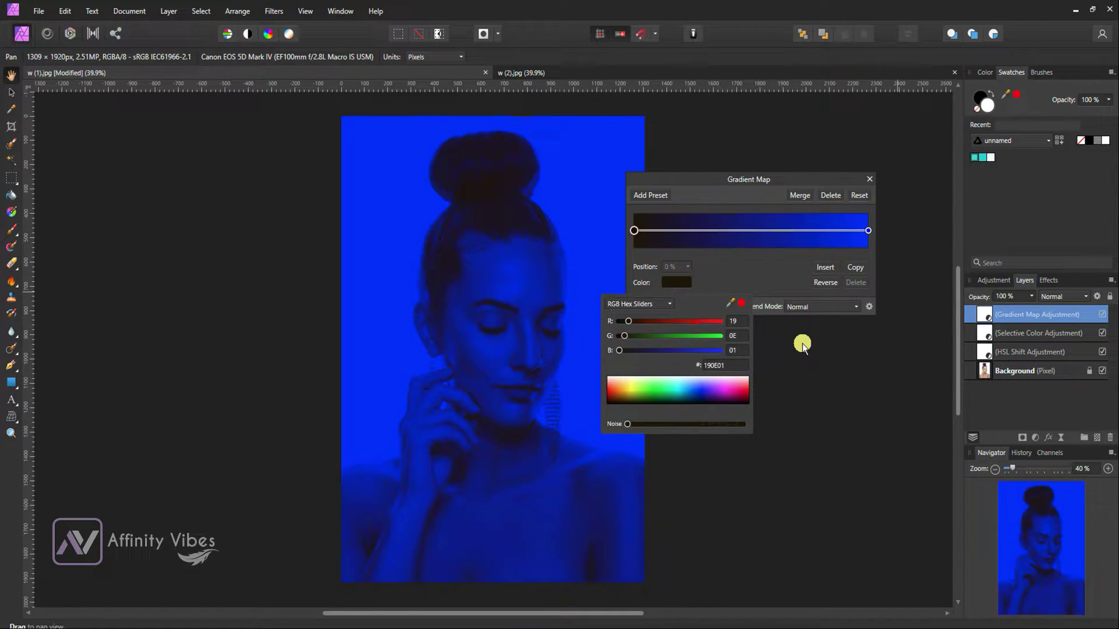
pyautogui.click(739, 275)
# - Set the gradient's end stop to light grey hex BCBCBC and close the settings
pyautogui.click(868, 230)
pyautogui.click(672, 281)
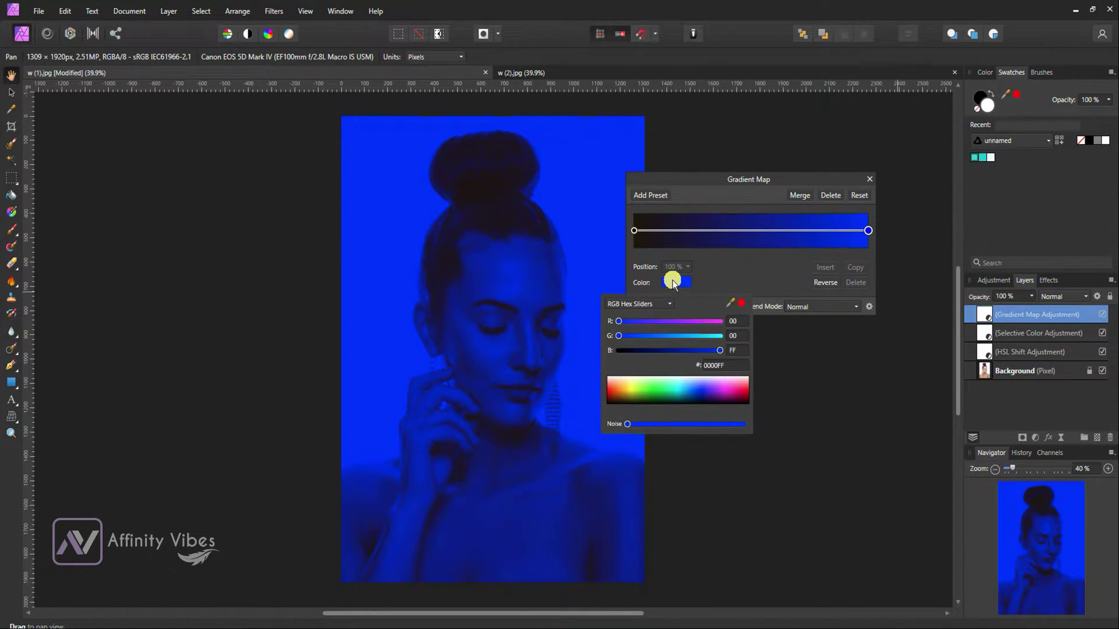
pyautogui.click(725, 363)
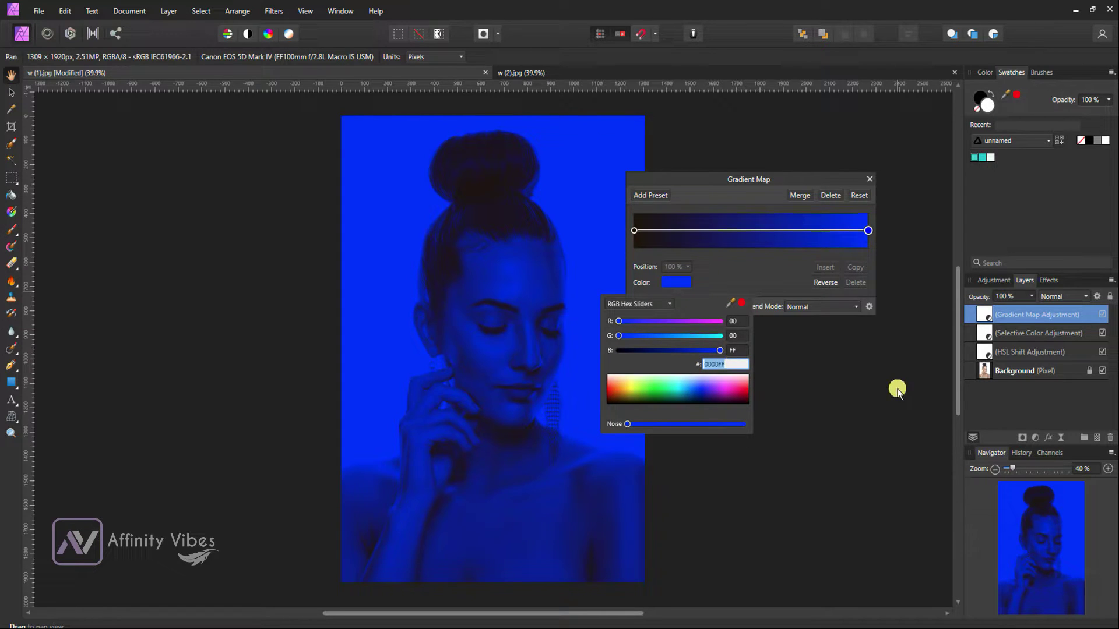
pyautogui.write('bcbcbc')
pyautogui.press('Return')
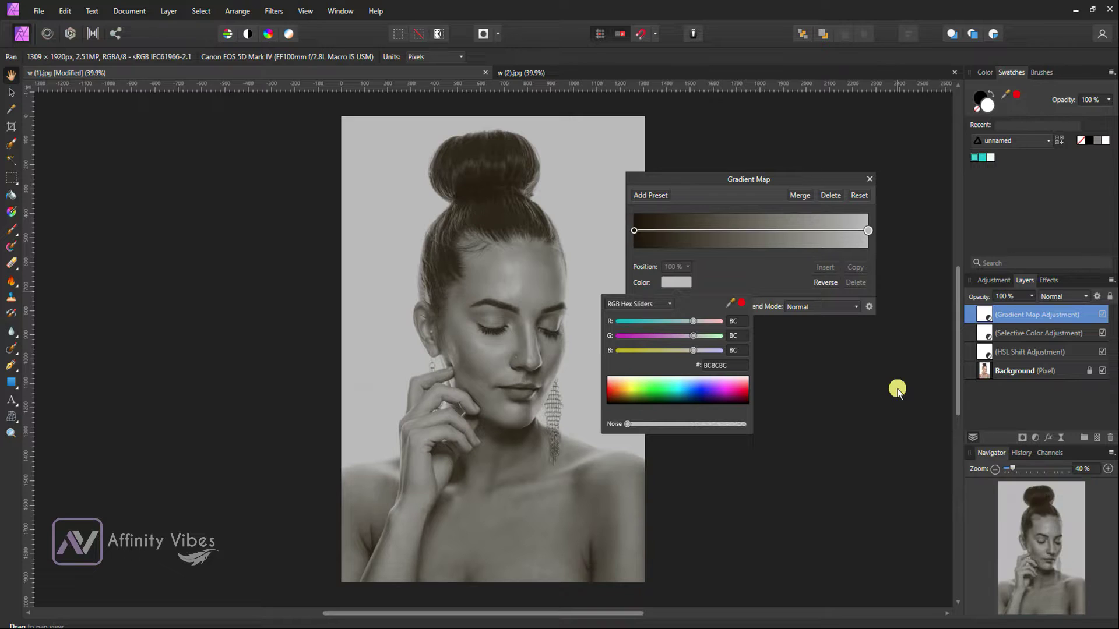
pyautogui.click(739, 277)
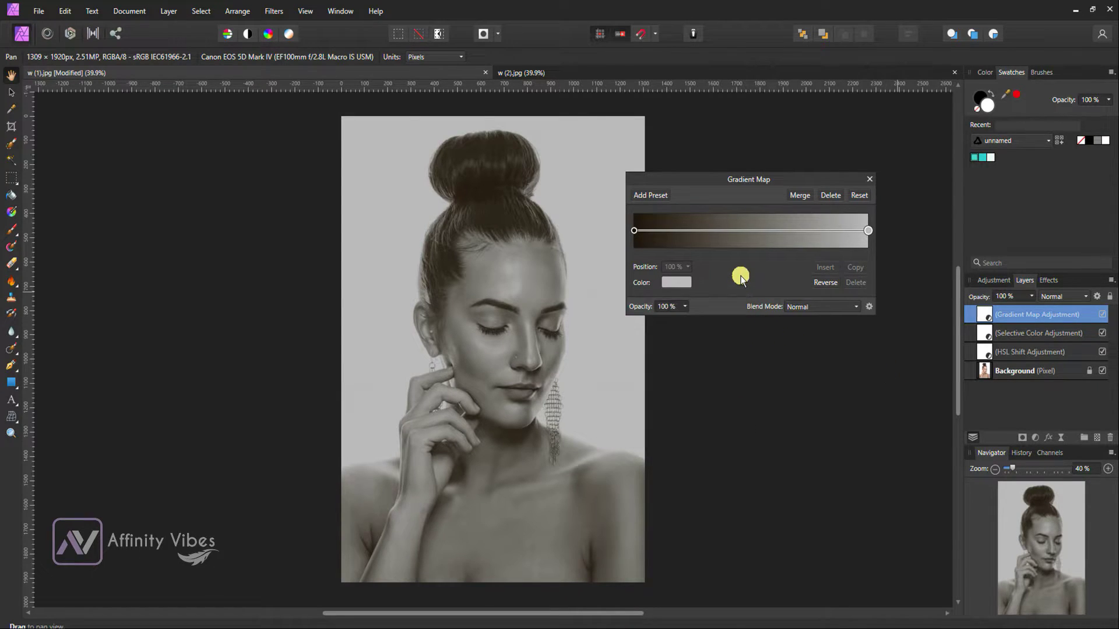
pyautogui.click(870, 178)
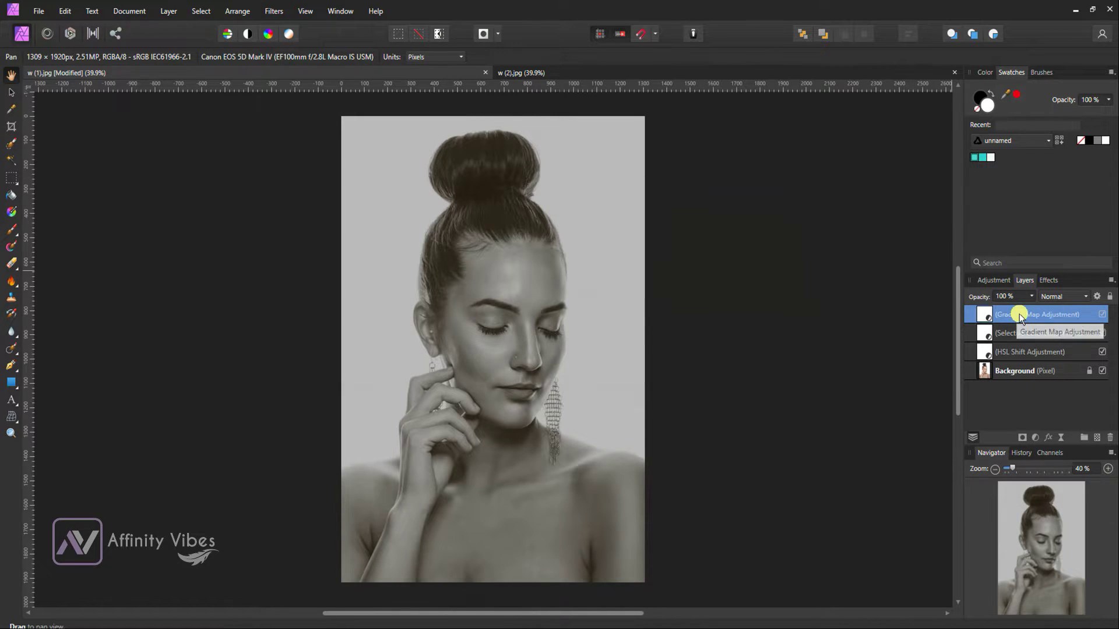
# - Set the Gradient Map layer's blend mode to Soft Light and compare it on and off
pyautogui.click(1084, 299)
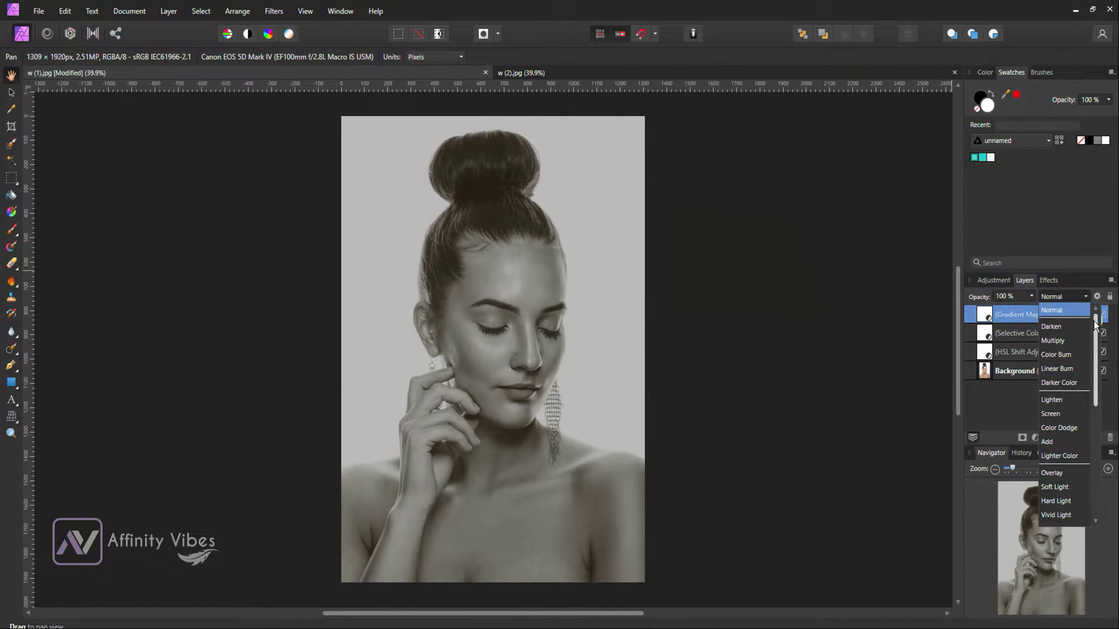
pyautogui.scroll(-2, 1095, 350)
pyautogui.scroll(-1, 1095, 349)
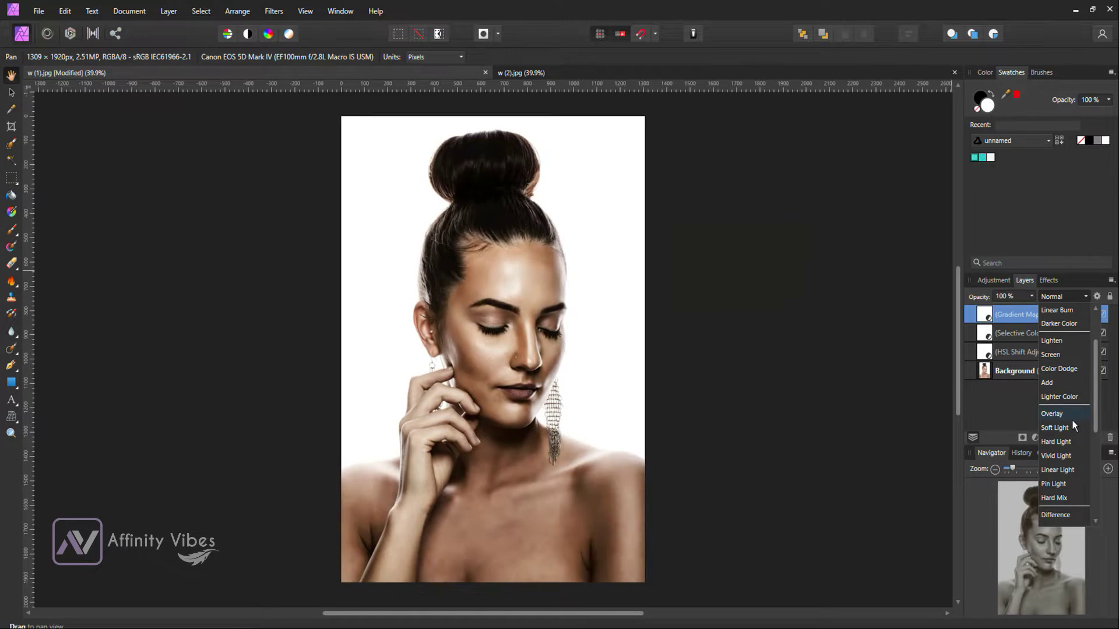
pyautogui.click(1071, 424)
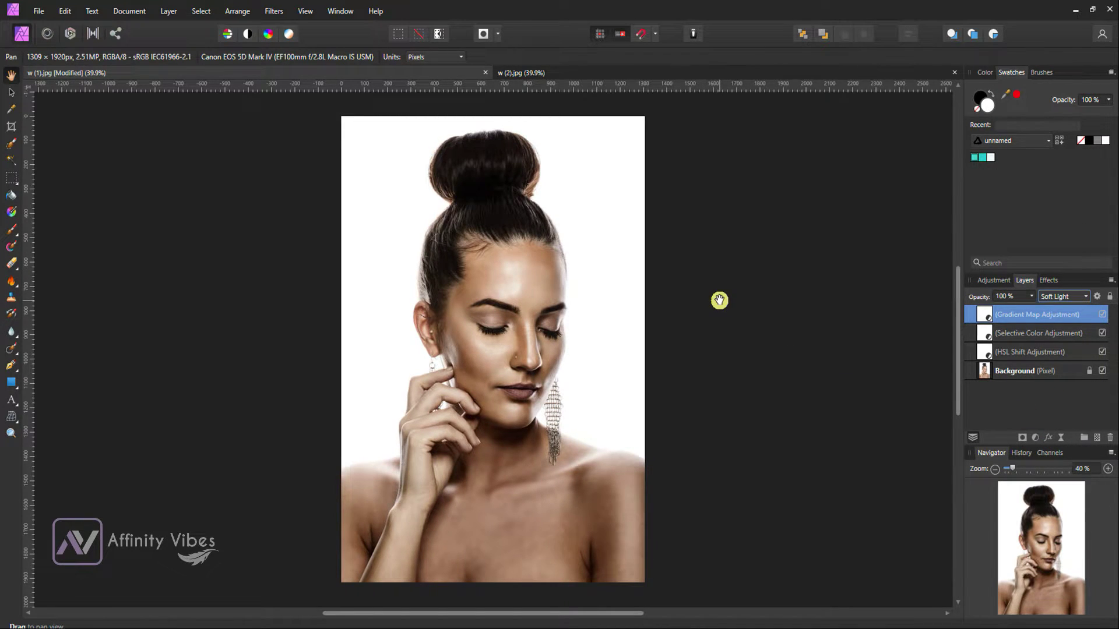
pyautogui.click(1102, 315)
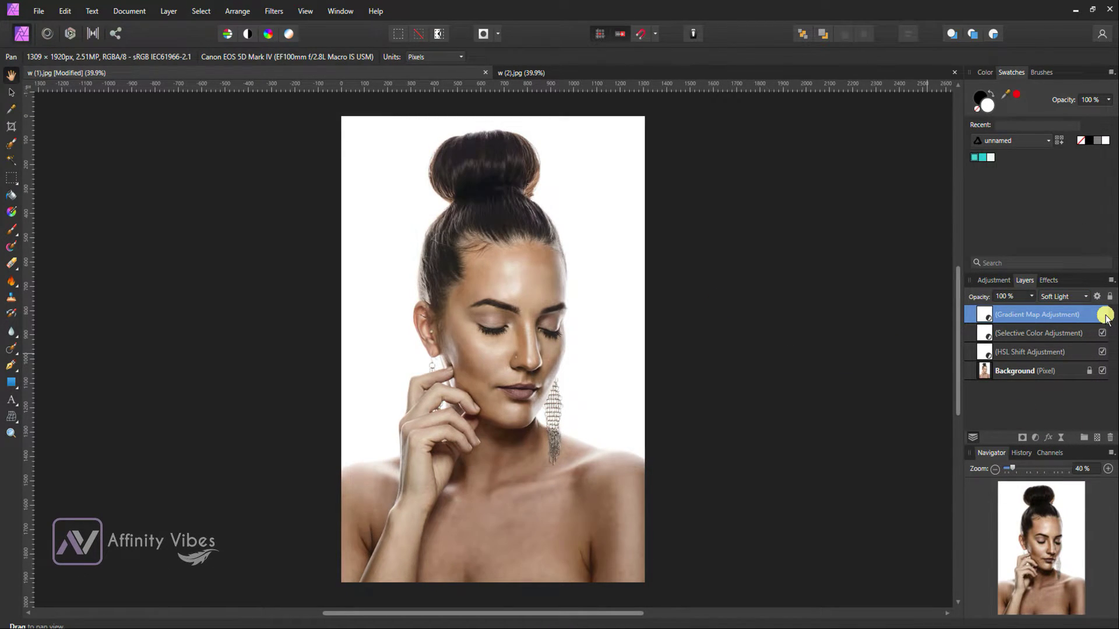
pyautogui.click(1101, 314)
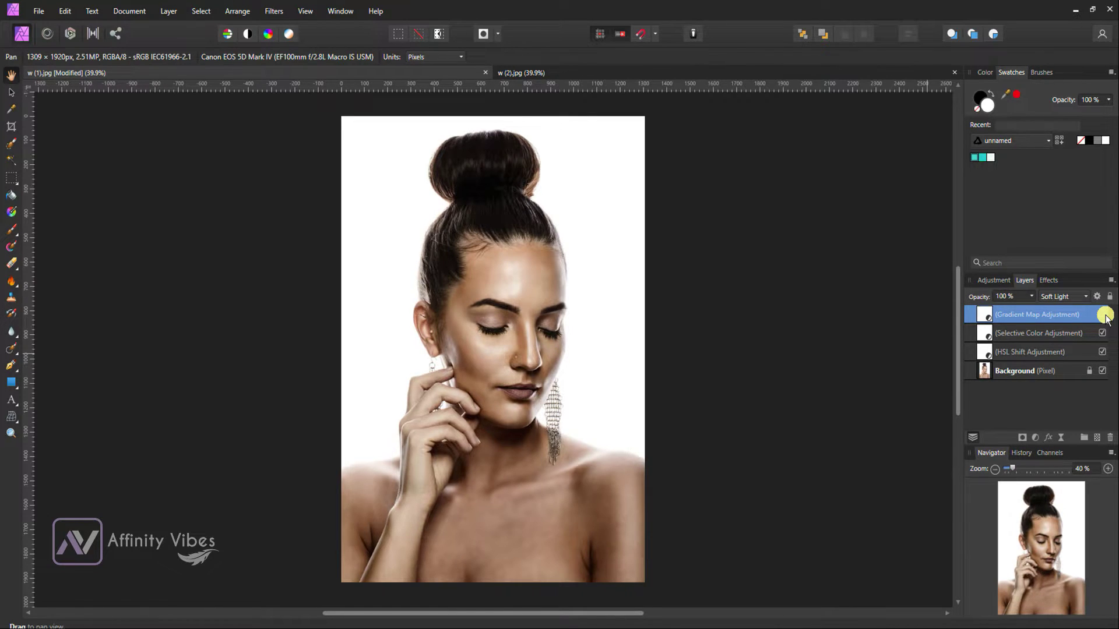
pyautogui.click(1103, 314)
pyautogui.click(1102, 314)
# - Lower the Gradient Map layer's opacity to 75% and check the effect
pyautogui.click(1032, 297)
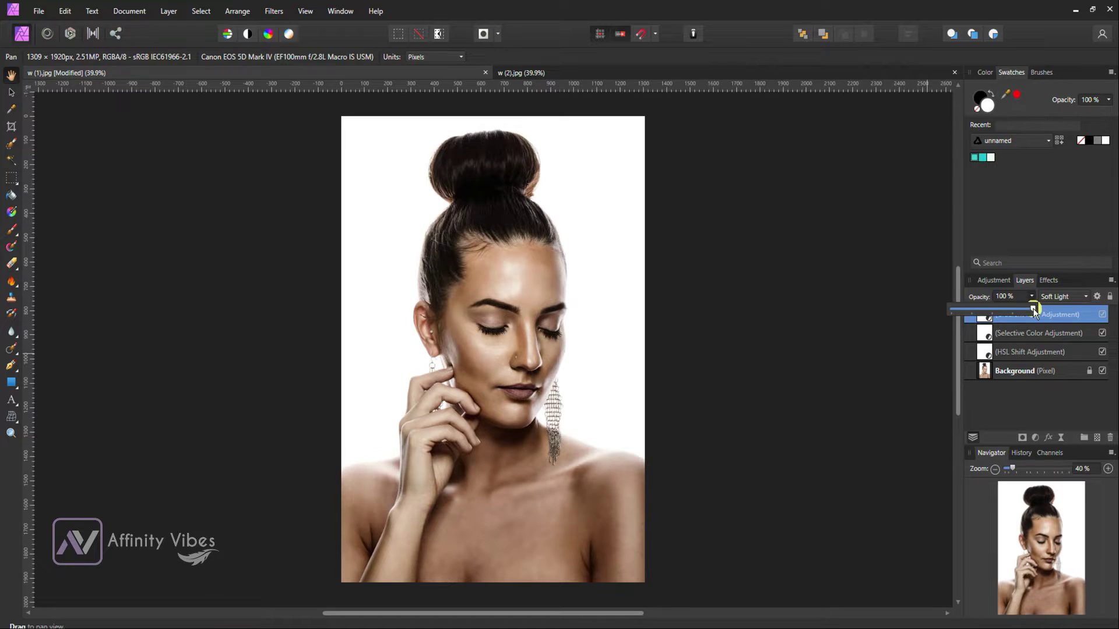
pyautogui.moveTo(1031, 309); pyautogui.dragTo(1021, 311)
pyautogui.click(804, 239)
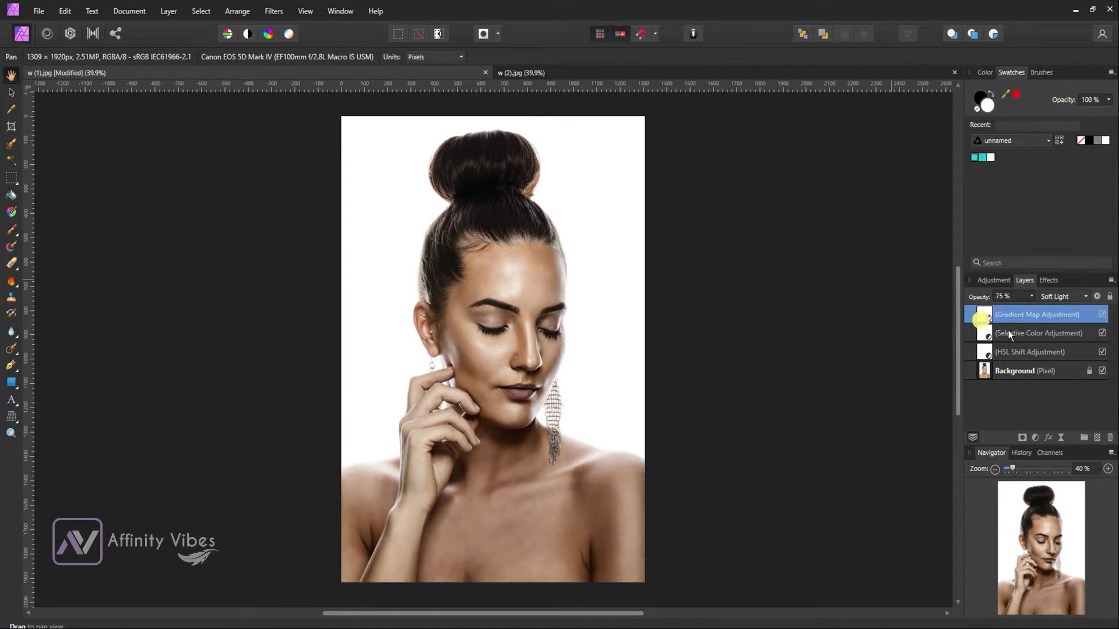
pyautogui.click(1102, 315)
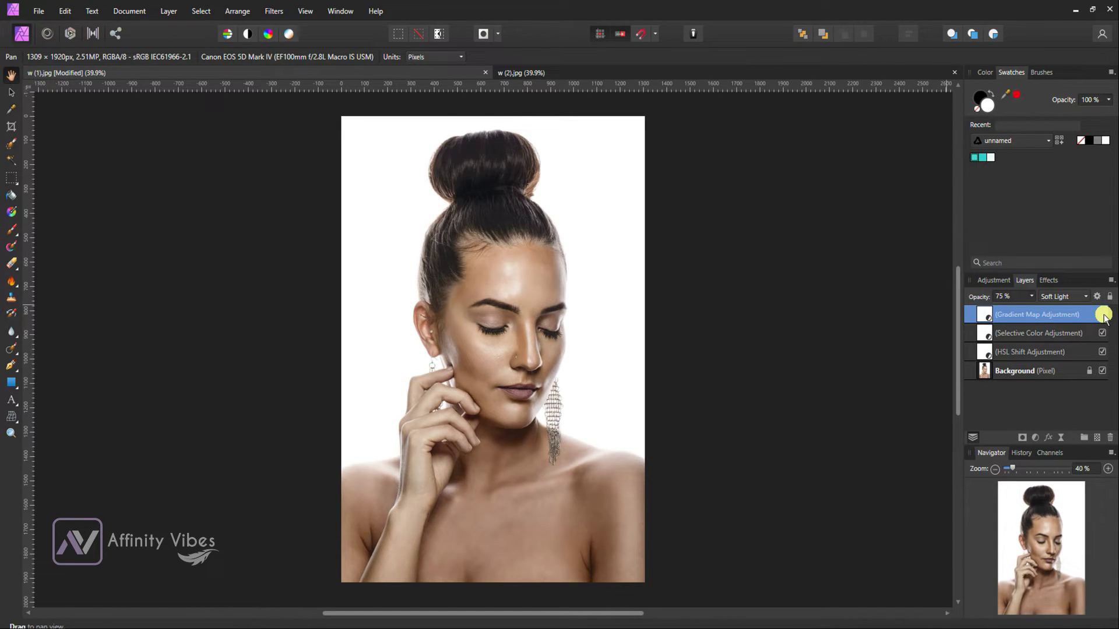
pyautogui.click(1103, 315)
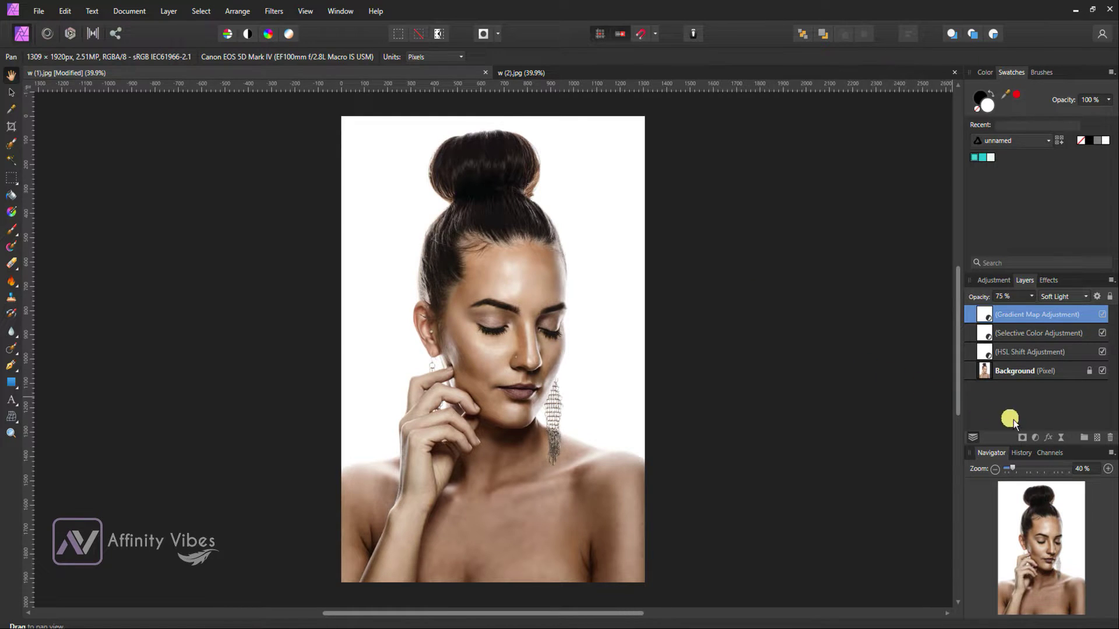
# - Add a Black & White layer with Magenta 80%, Blue 20%, Cyan 60% and Green 40%
pyautogui.click(1034, 438)
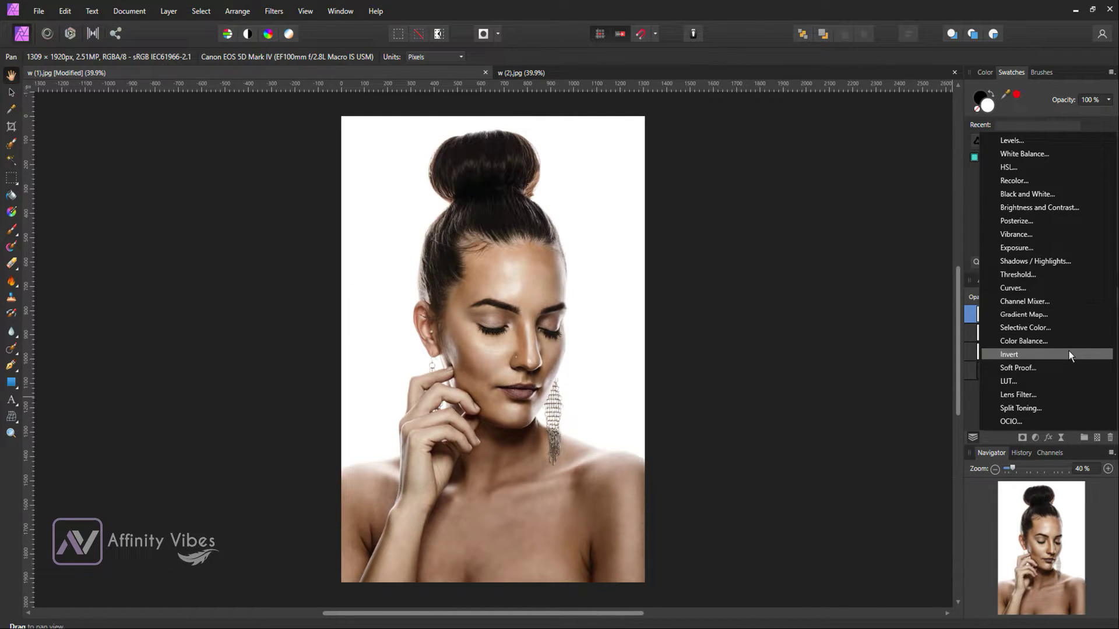
pyautogui.click(1060, 192)
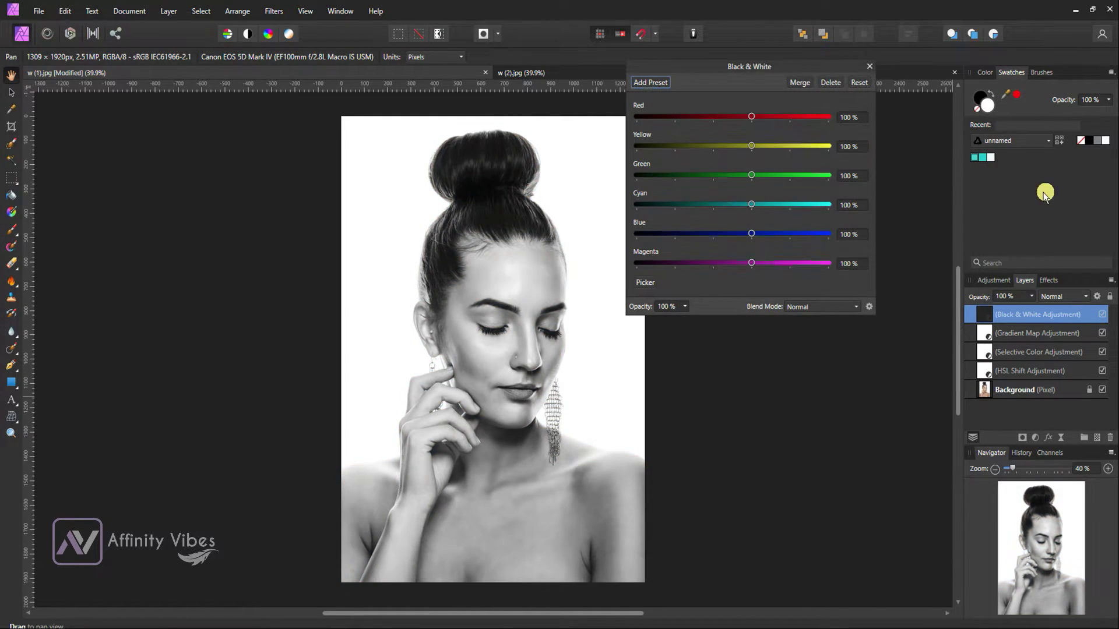
pyautogui.moveTo(756, 64); pyautogui.dragTo(781, 156)
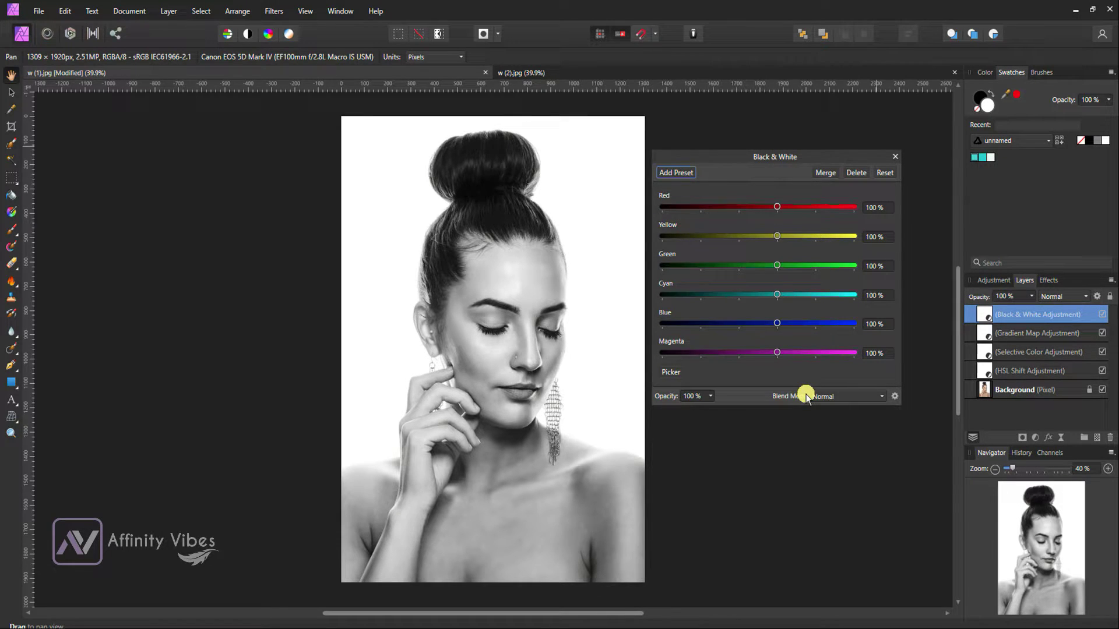
pyautogui.moveTo(778, 354); pyautogui.dragTo(770, 353)
pyautogui.moveTo(777, 324); pyautogui.dragTo(743, 322)
pyautogui.moveTo(780, 294); pyautogui.dragTo(763, 294)
pyautogui.moveTo(776, 267); pyautogui.dragTo(755, 266)
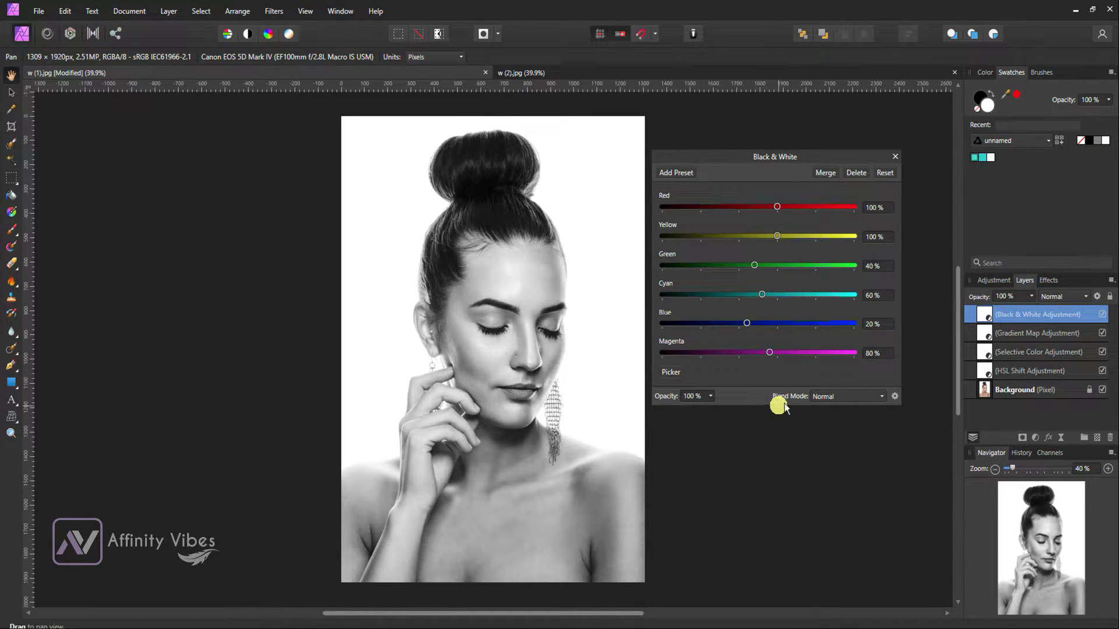
# - Set the Black & White layer's blend mode to Luminosity
pyautogui.click(875, 396)
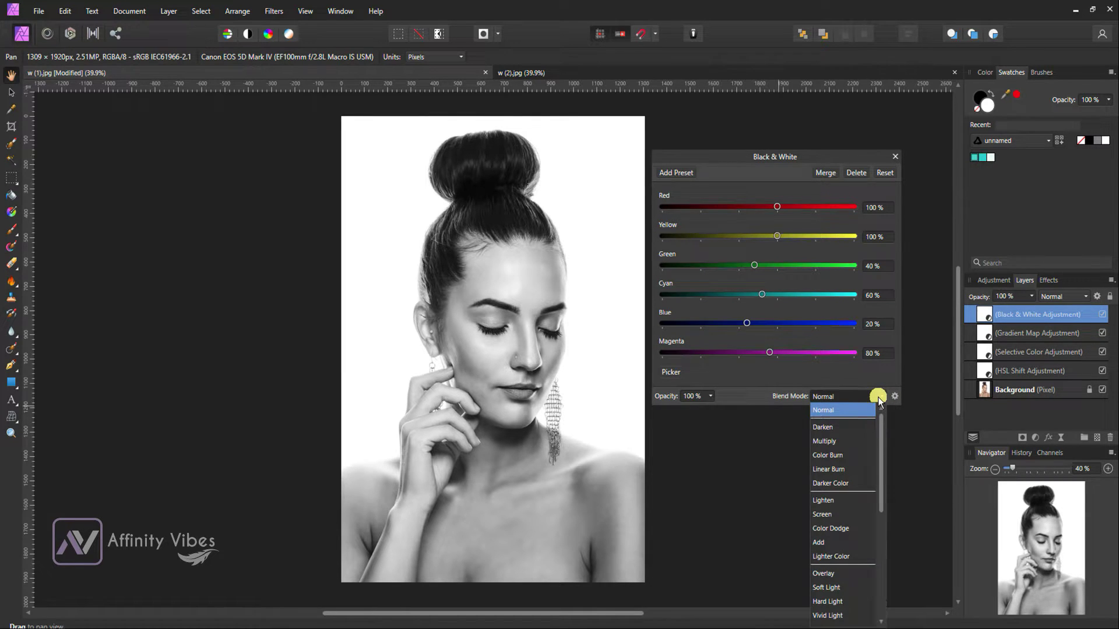
pyautogui.moveTo(881, 430); pyautogui.dragTo(881, 511)
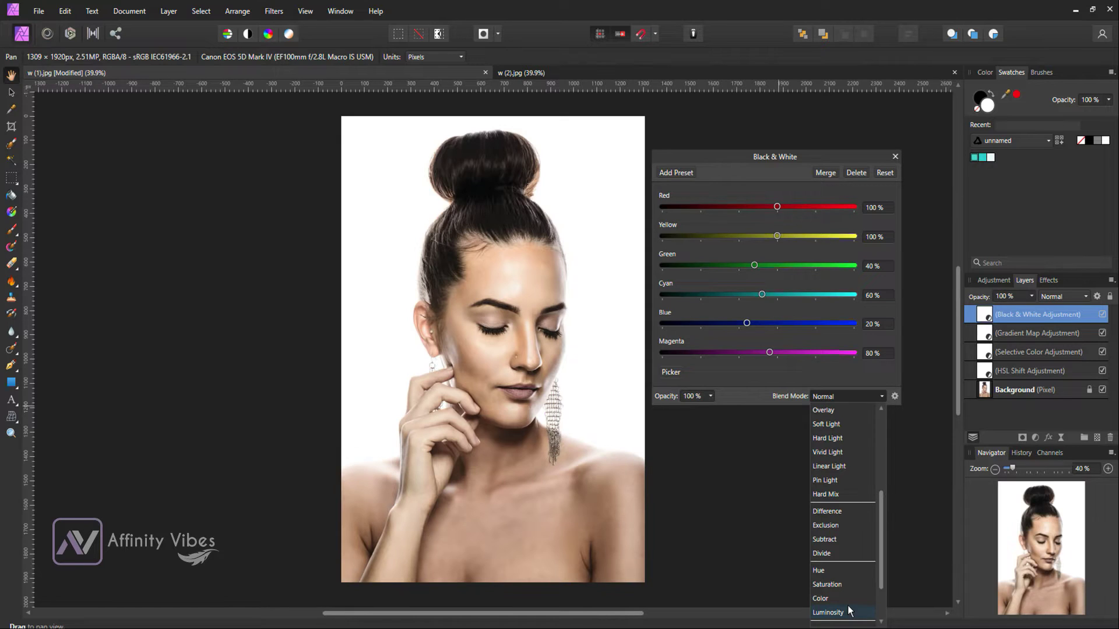
pyautogui.click(848, 610)
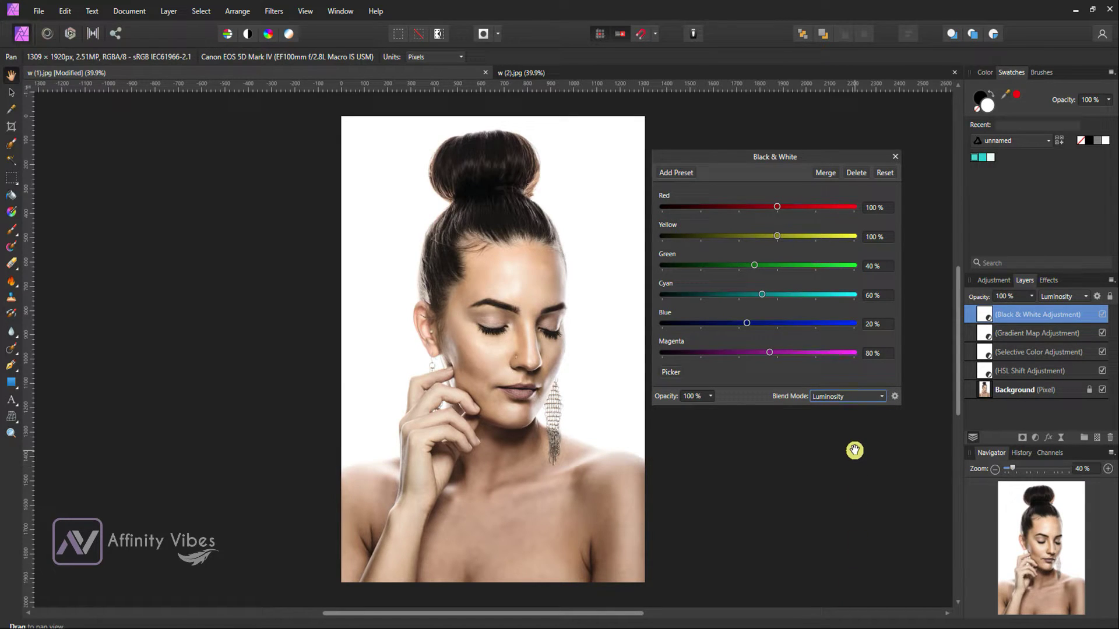
# - Set the Black & White Red slider to -5% and Yellow to 0%
pyautogui.click(777, 206)
pyautogui.moveTo(778, 207); pyautogui.dragTo(743, 203)
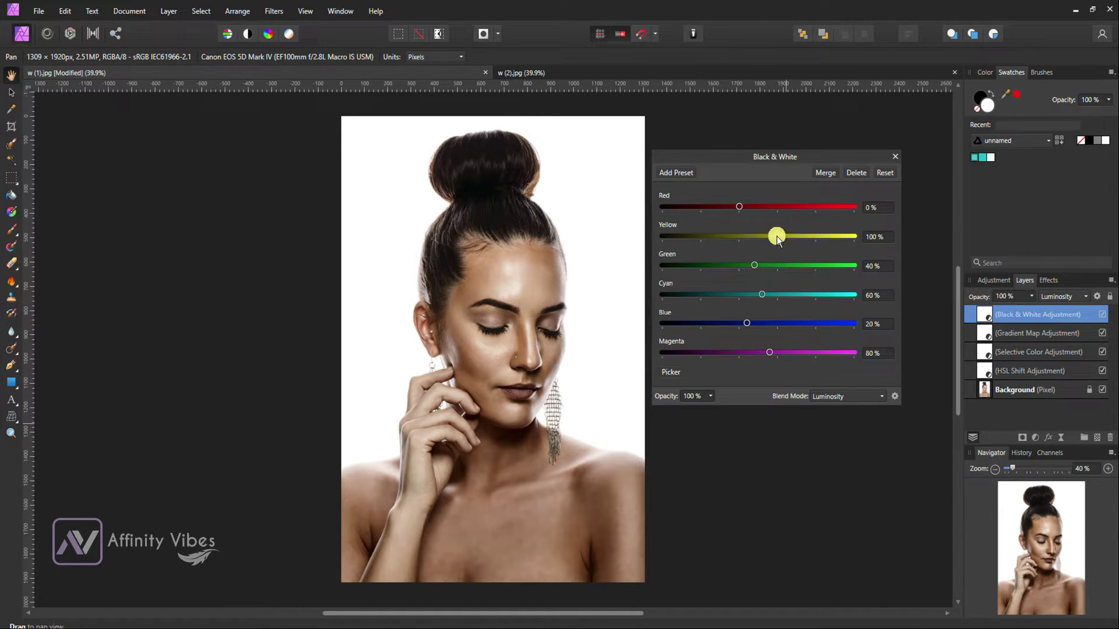
pyautogui.moveTo(777, 236); pyautogui.dragTo(738, 233)
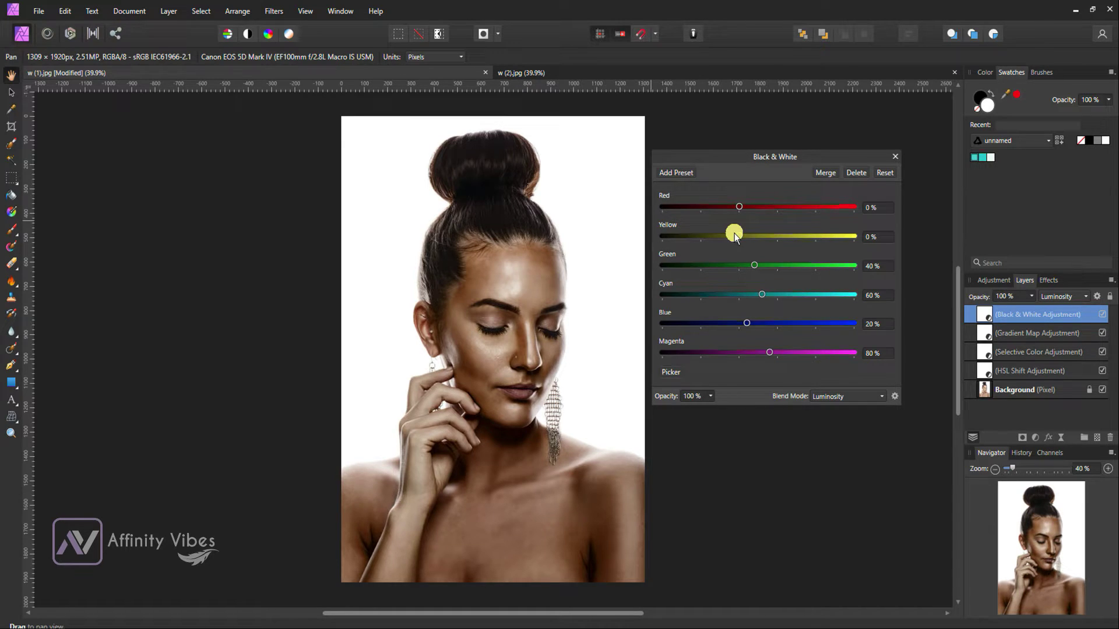
pyautogui.moveTo(744, 234); pyautogui.dragTo(725, 237)
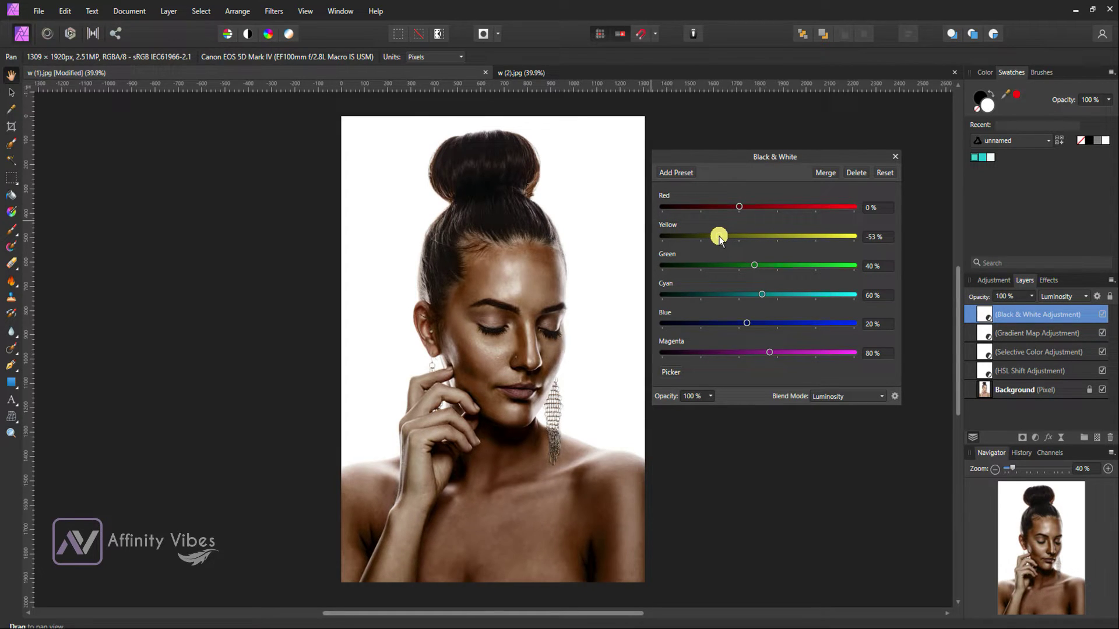
pyautogui.moveTo(715, 236); pyautogui.dragTo(711, 236)
pyautogui.click(756, 256)
pyautogui.moveTo(715, 239); pyautogui.dragTo(737, 214)
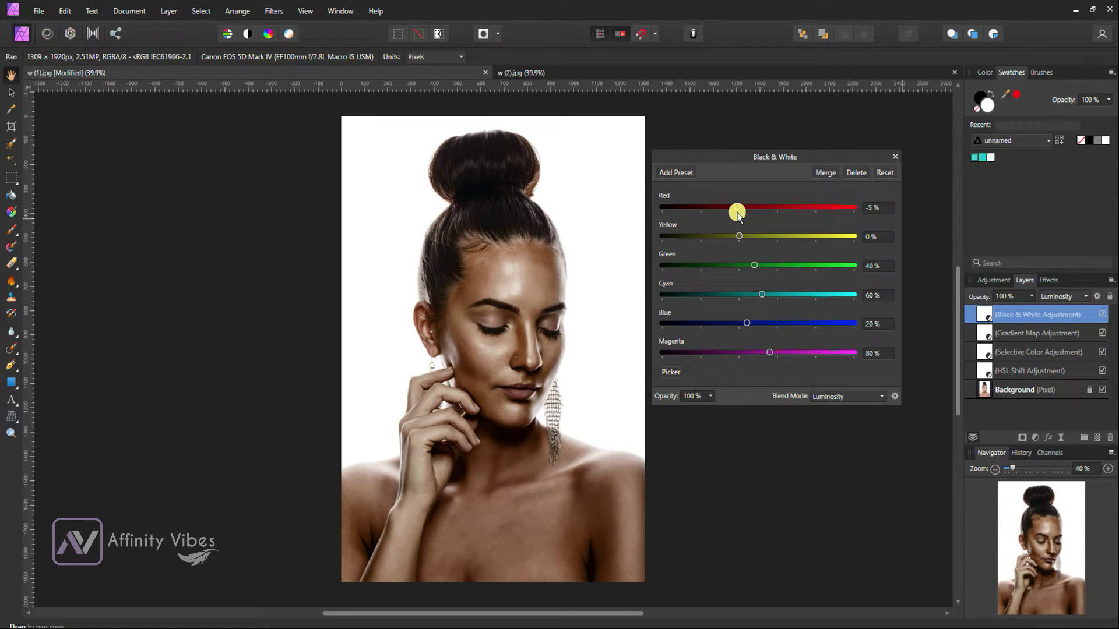
# - Close the Black & White settings and toggle the layer to compare
pyautogui.click(895, 156)
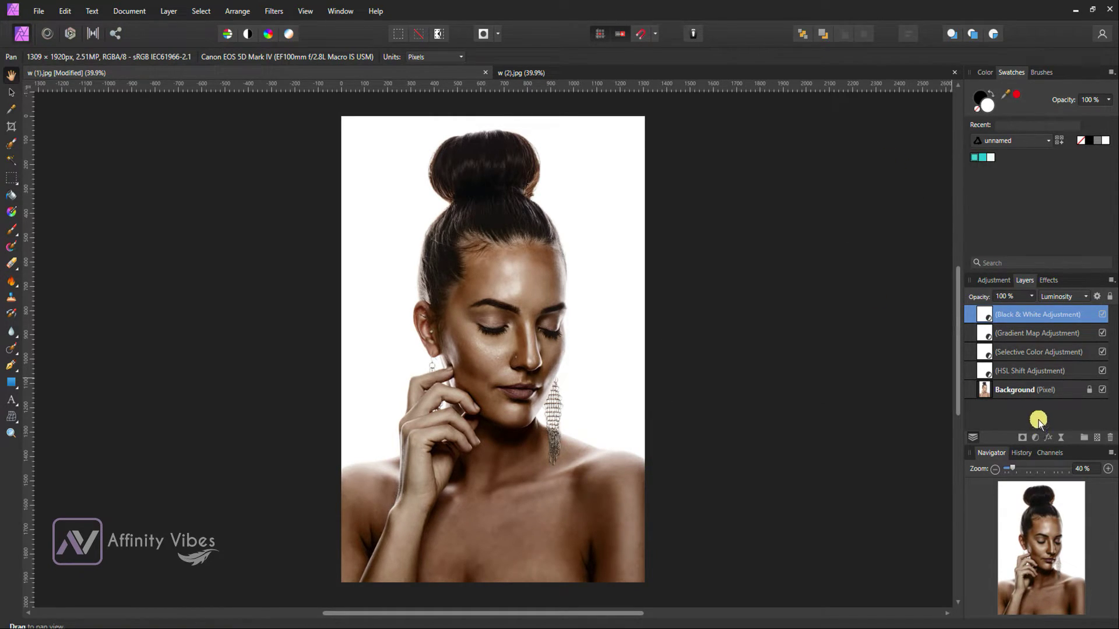
pyautogui.click(1101, 314)
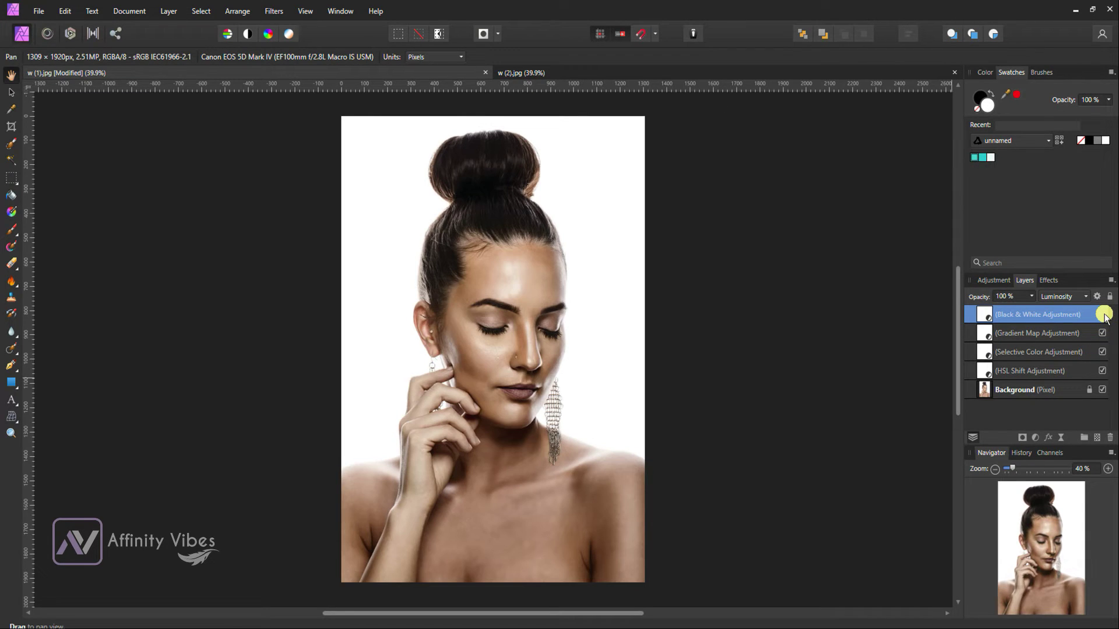
pyautogui.click(1101, 314)
pyautogui.click(1102, 314)
pyautogui.click(1103, 314)
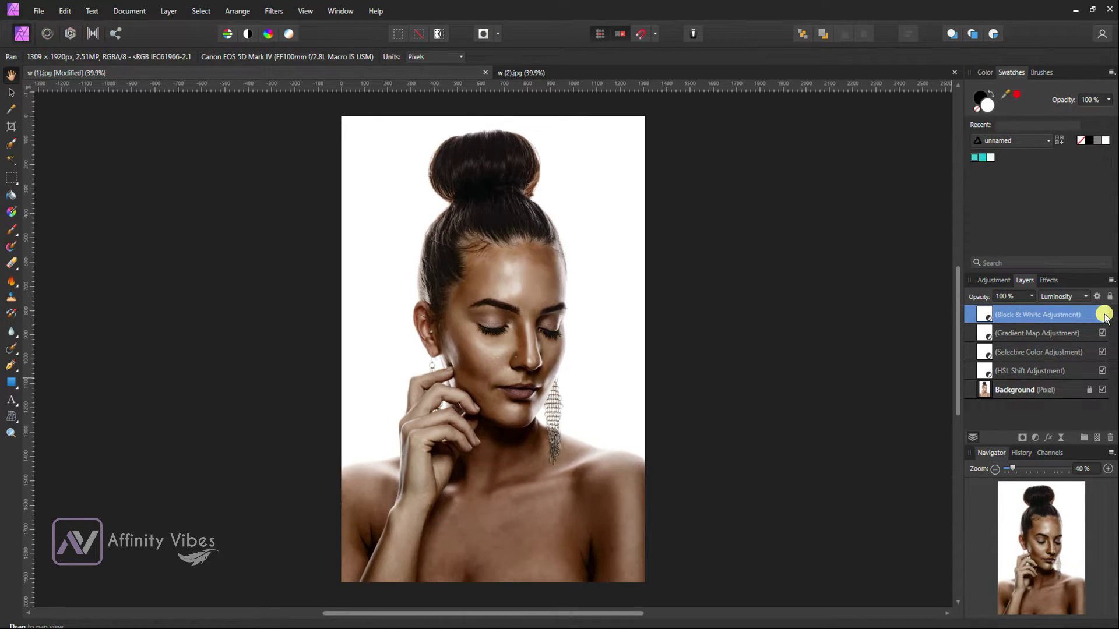
# - Add a Levels layer with Black Level 5%, White Level 95% and Gamma 0.959
pyautogui.click(1038, 438)
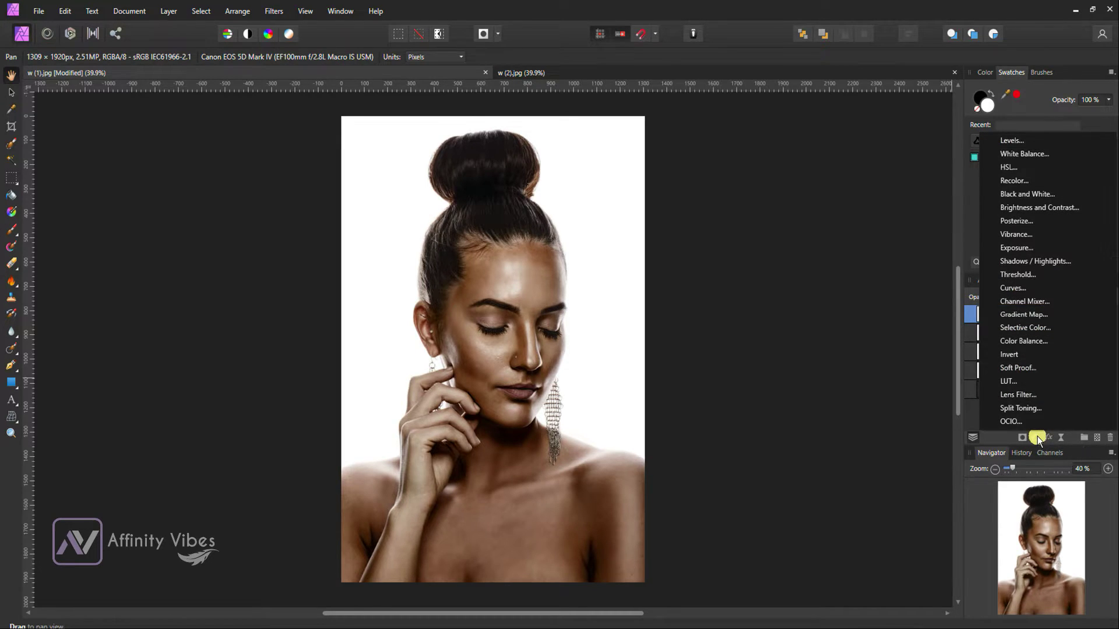
pyautogui.click(1034, 142)
pyautogui.moveTo(800, 119); pyautogui.dragTo(799, 137)
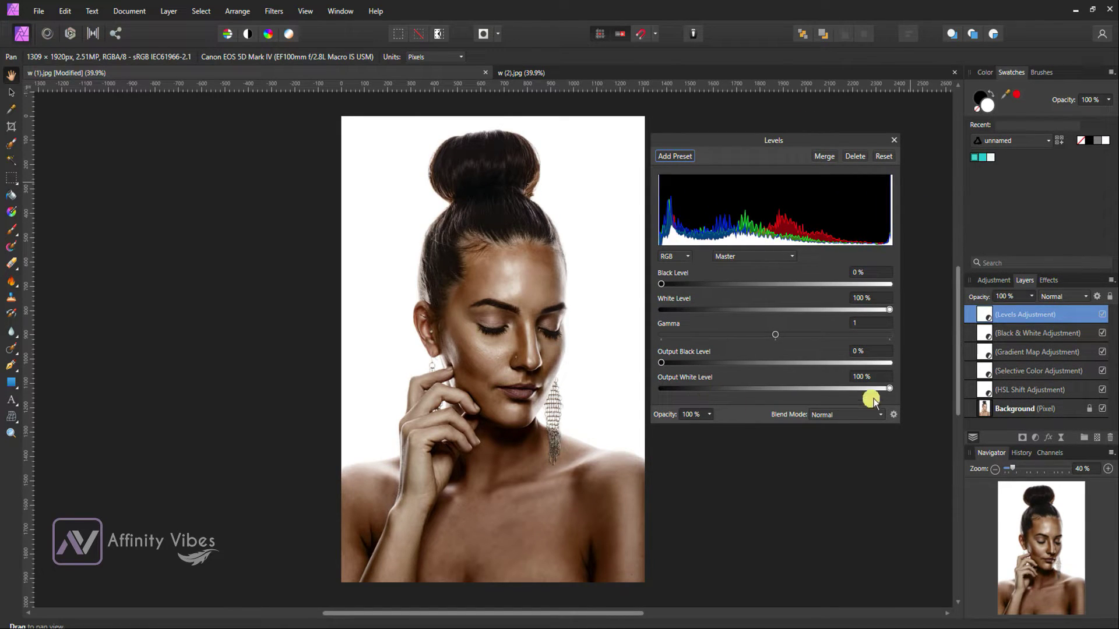
pyautogui.moveTo(889, 391); pyautogui.dragTo(925, 394)
pyautogui.moveTo(661, 363); pyautogui.dragTo(657, 364)
pyautogui.moveTo(778, 334); pyautogui.dragTo(764, 334)
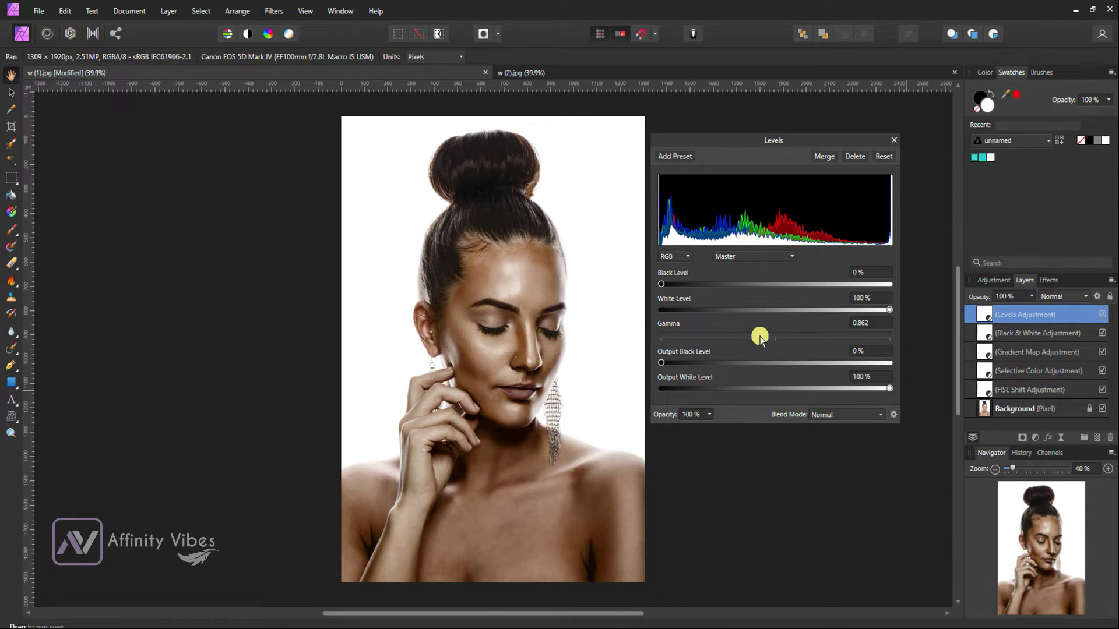
pyautogui.moveTo(760, 337)
pyautogui.mouseDown()
pyautogui.moveTo(789, 337)
pyautogui.moveTo(711, 338)
pyautogui.moveTo(771, 338)
pyautogui.mouseUp()
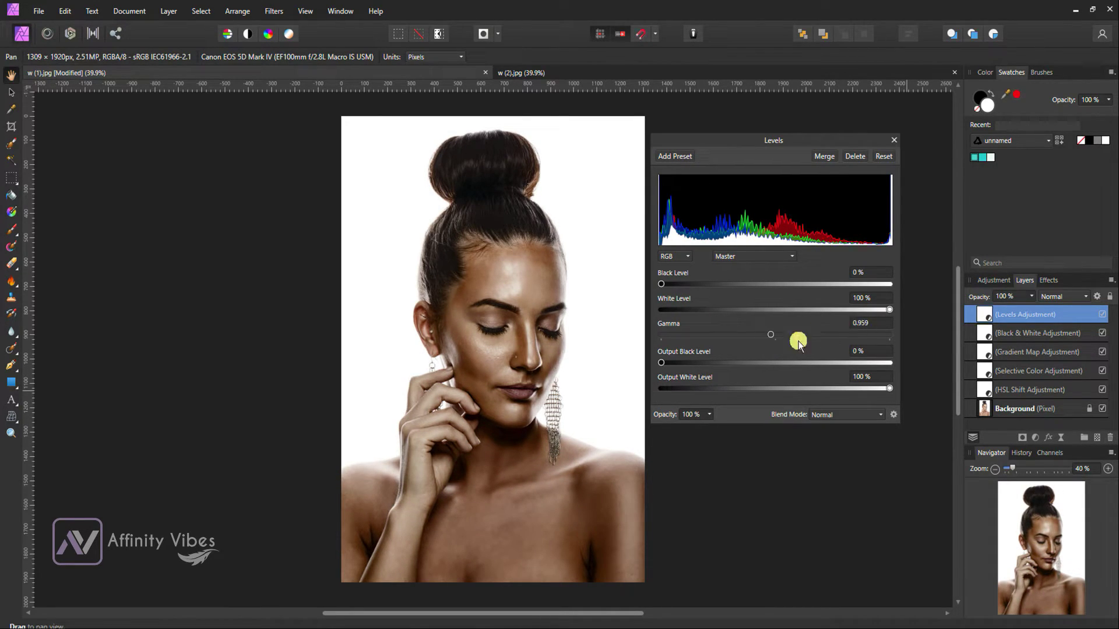
pyautogui.moveTo(881, 311)
pyautogui.mouseDown()
pyautogui.moveTo(862, 312)
pyautogui.moveTo(877, 311)
pyautogui.mouseUp()
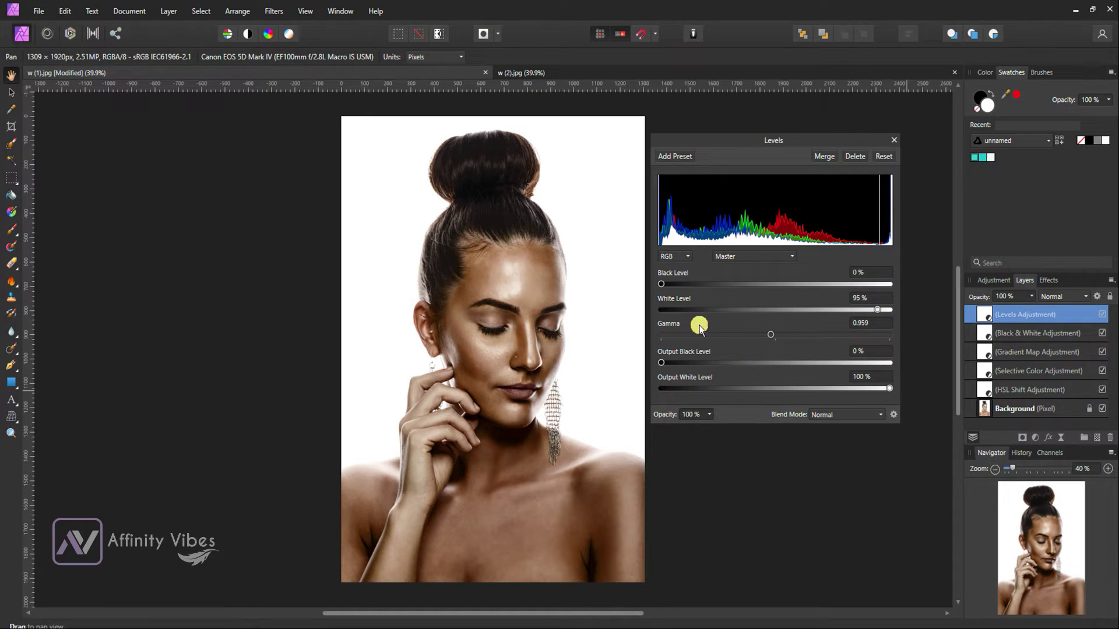
pyautogui.moveTo(662, 285); pyautogui.dragTo(672, 287)
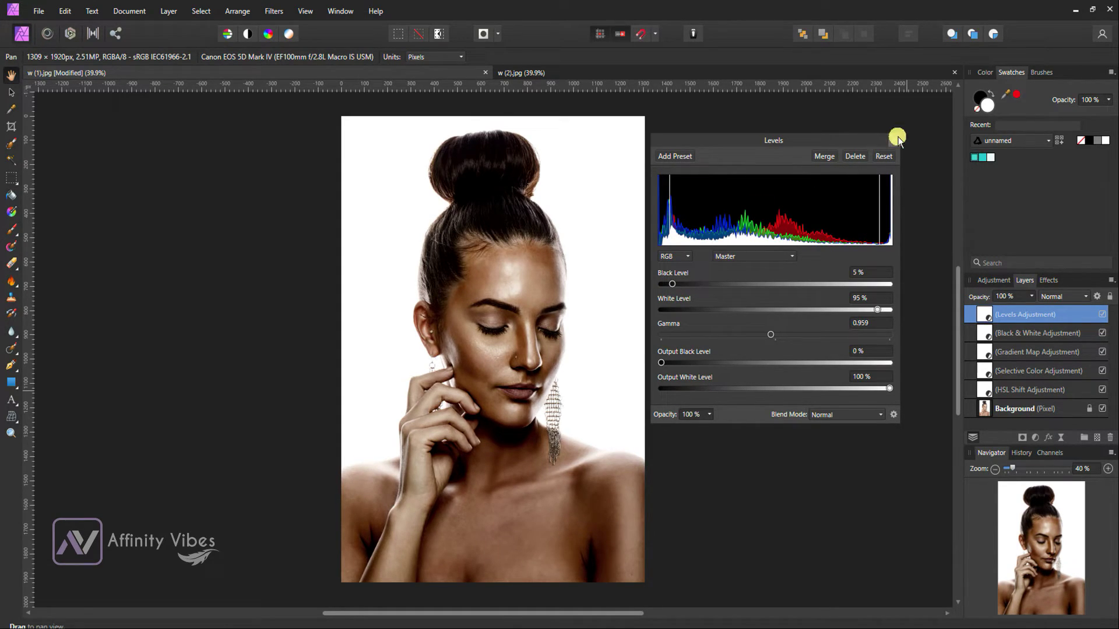
# - Close the Levels settings and toggle the layer to compare with and without it
pyautogui.click(897, 138)
pyautogui.click(1103, 315)
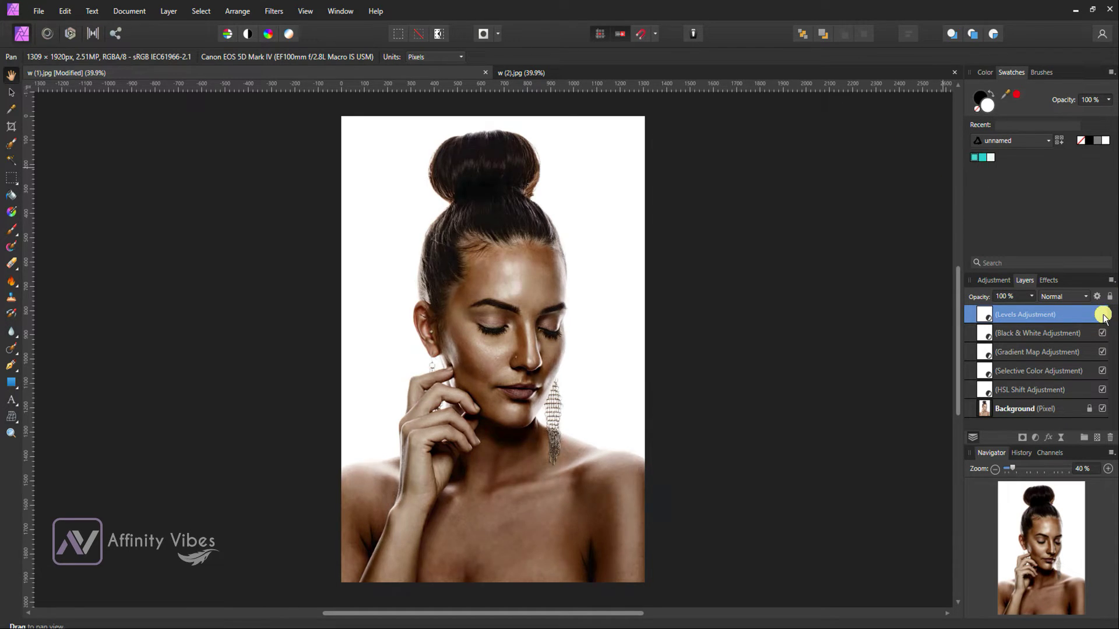
pyautogui.click(1103, 316)
pyautogui.click(1103, 315)
pyautogui.click(1103, 315)
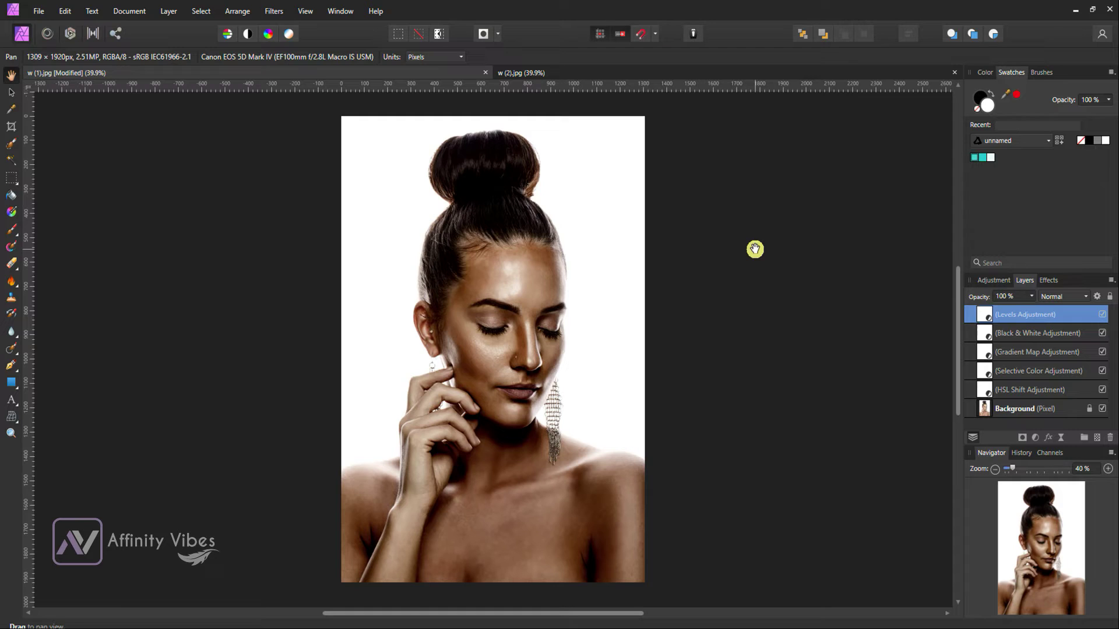
# - Inspect the skin up close, fit the portrait, then open File > Export LUT
pyautogui.hotkey('ctrl', '+')
pyautogui.hotkey('ctrl', '+')
pyautogui.hotkey('ctrl', '+')
pyautogui.hotkey('ctrl', '+')
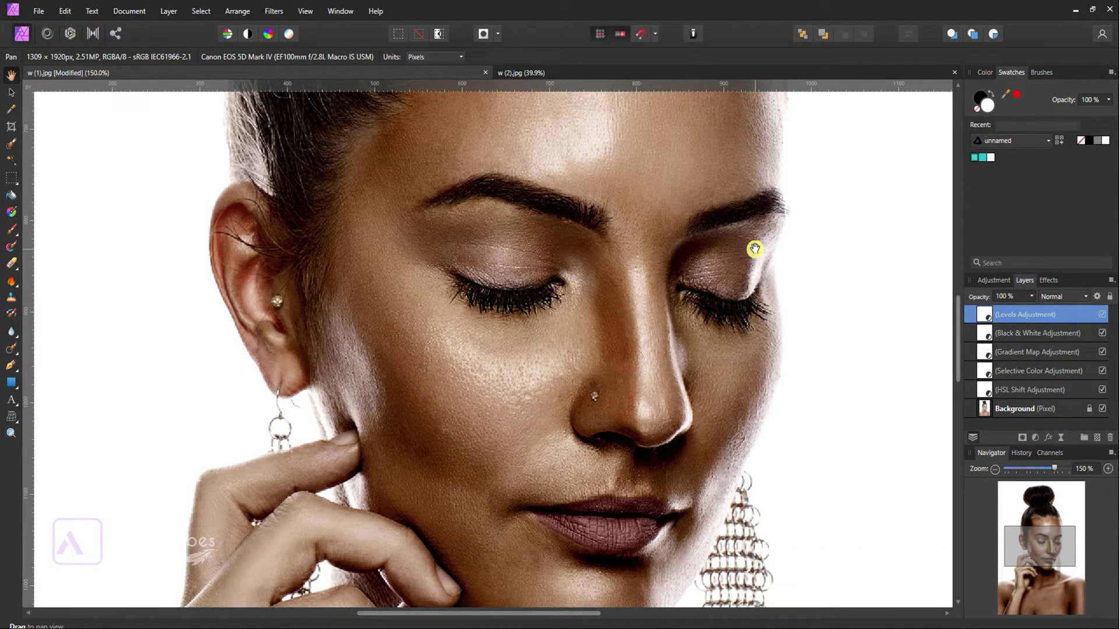
pyautogui.moveTo(958, 320)
pyautogui.mouseDown()
pyautogui.moveTo(959, 444)
pyautogui.moveTo(961, 315)
pyautogui.mouseUp()
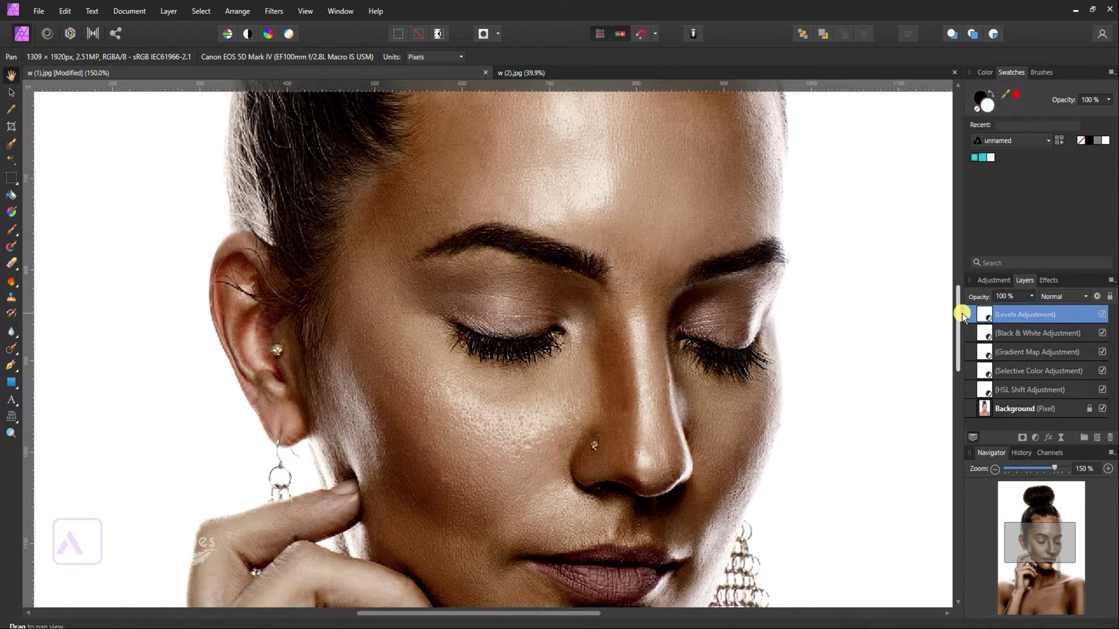
pyautogui.hotkey('ctrl', '1')
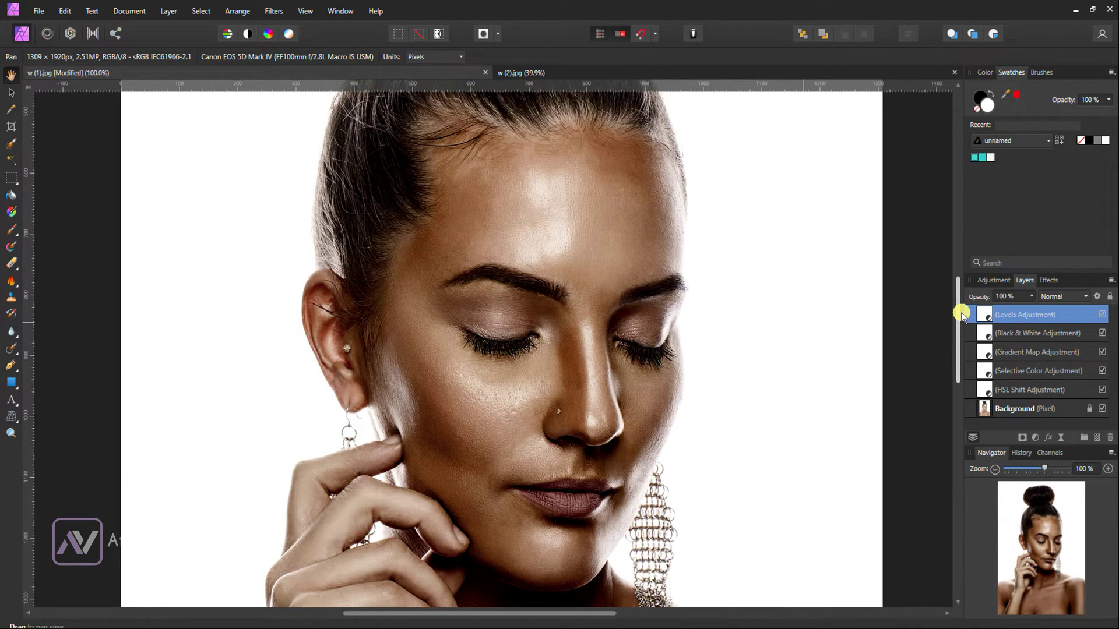
pyautogui.moveTo(961, 315); pyautogui.dragTo(958, 330)
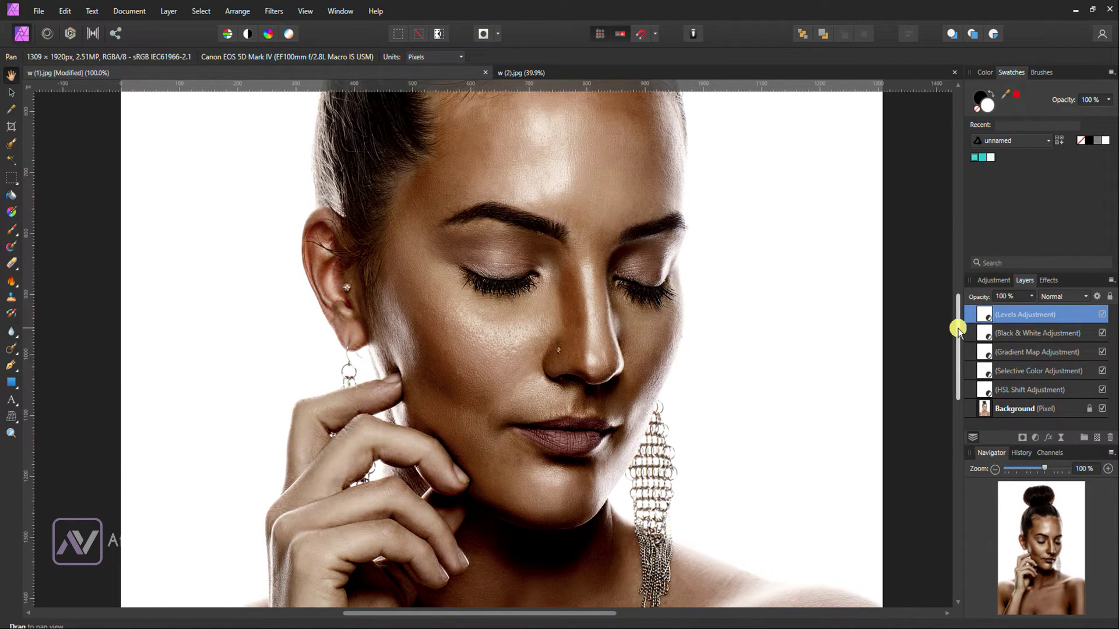
pyautogui.hotkey('ctrl', '0')
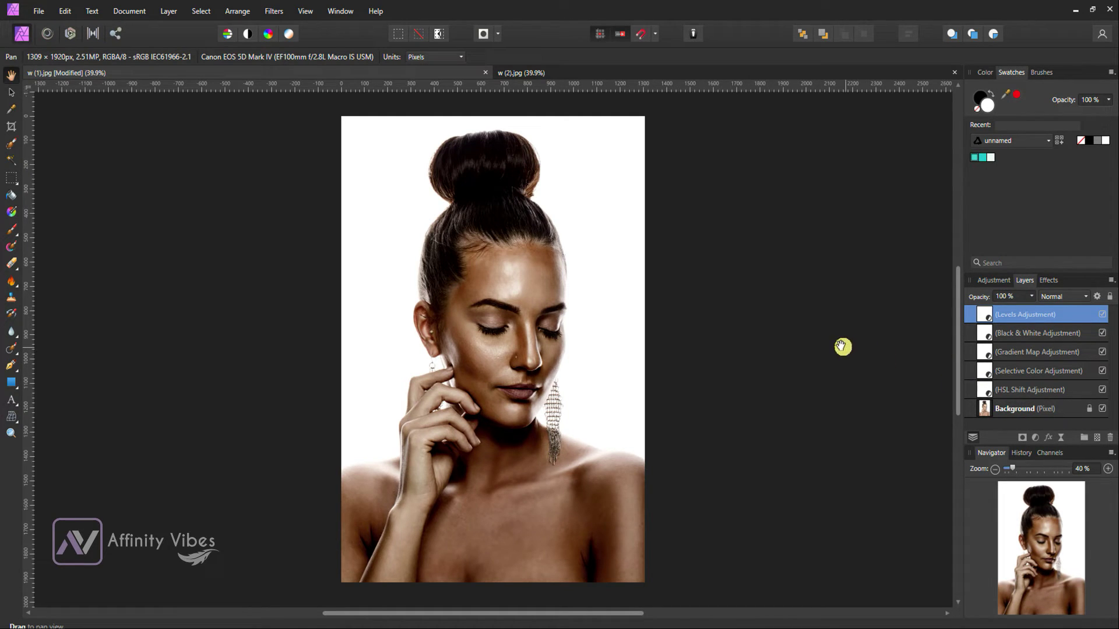
pyautogui.click(38, 12)
pyautogui.click(65, 315)
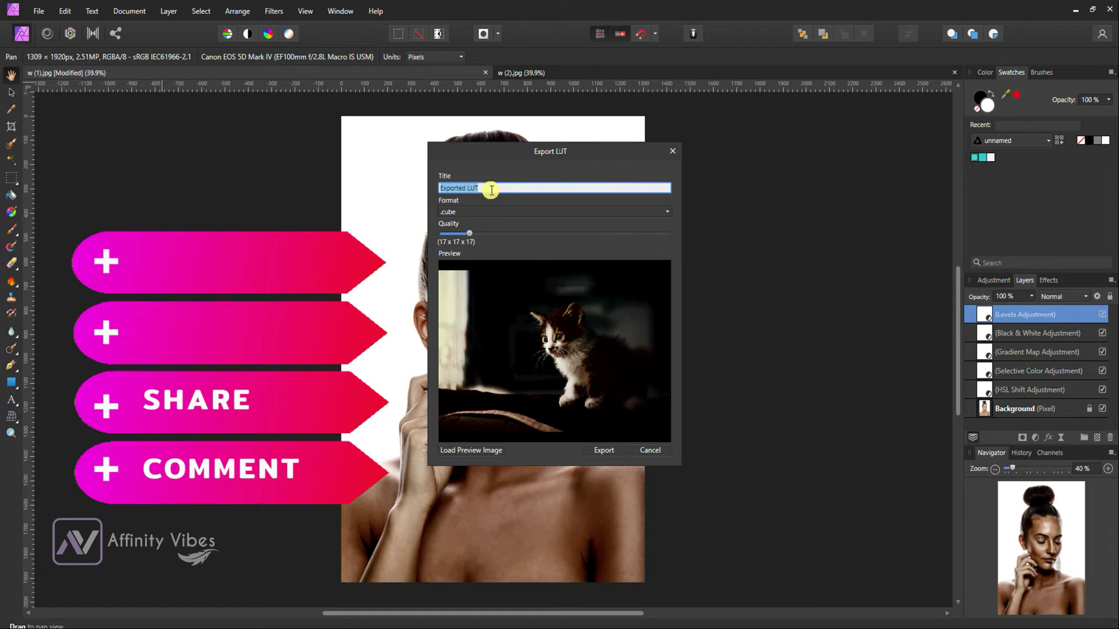
# - Export the grade as a LUT file named Dark Tone Skin.cube
pyautogui.write('Dark Tone Skin')
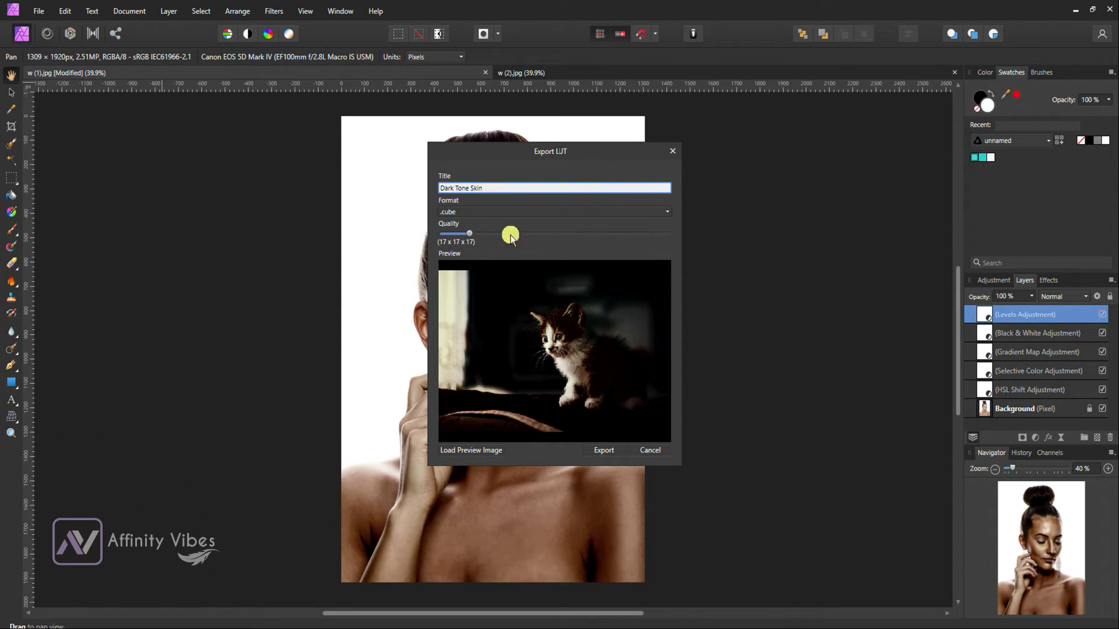
pyautogui.press('Return')
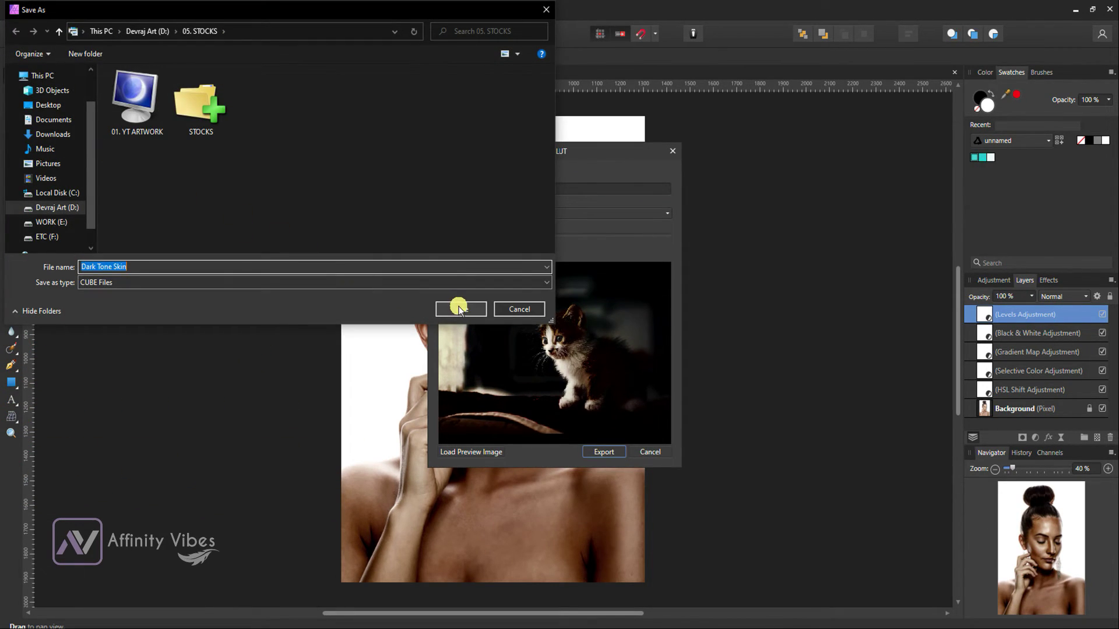
pyautogui.click(456, 306)
# - On the second portrait, add a LUT adjustment loading Dark Tone Skin at 60% opacity
pyautogui.click(521, 72)
pyautogui.click(993, 280)
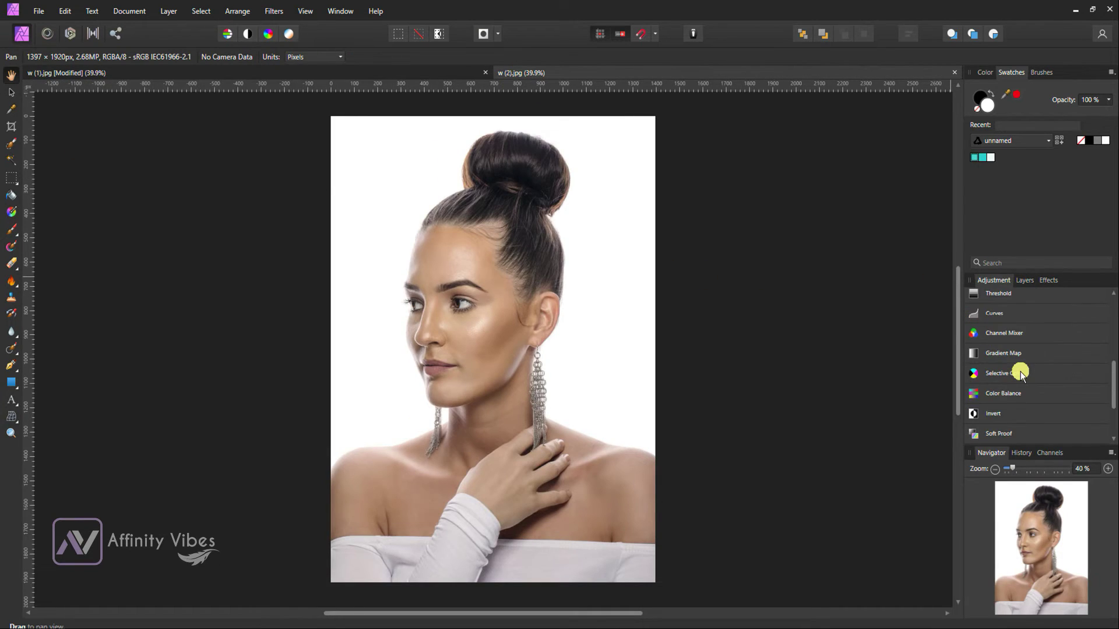
pyautogui.scroll(-3, 1018, 369)
pyautogui.click(1101, 366)
pyautogui.click(996, 362)
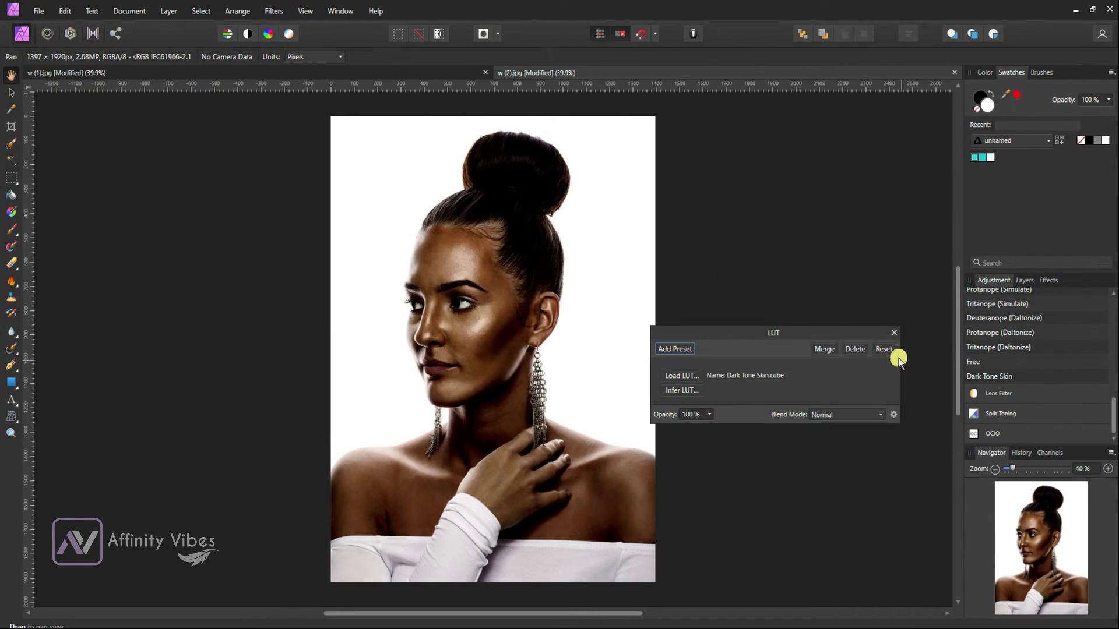
pyautogui.click(892, 327)
pyautogui.click(1024, 281)
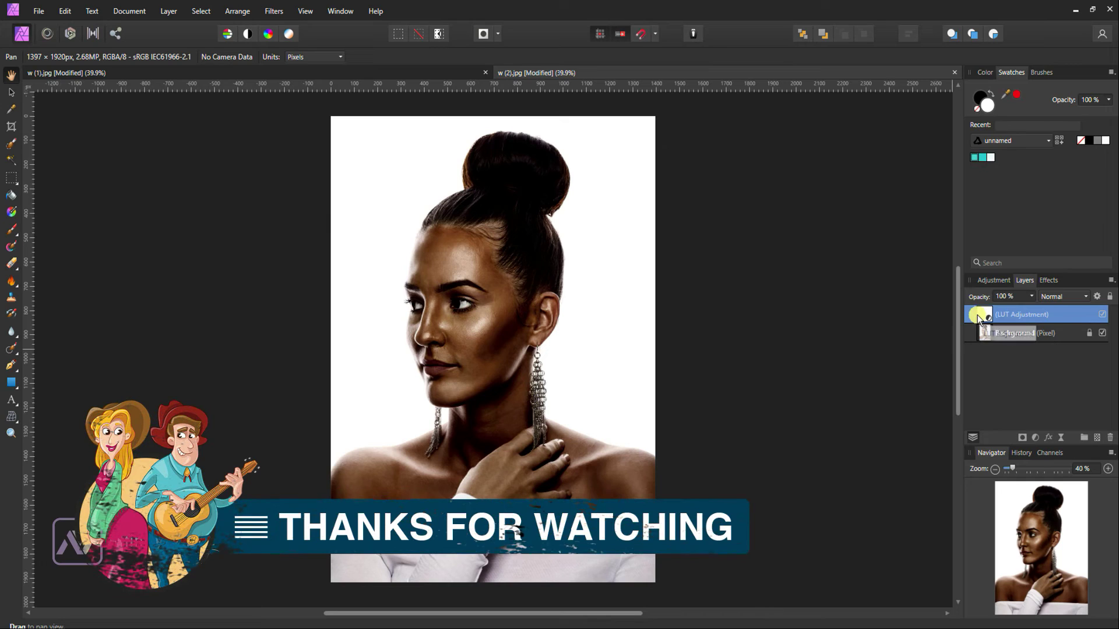
pyautogui.click(1031, 296)
pyautogui.moveTo(1032, 309); pyautogui.dragTo(1010, 310)
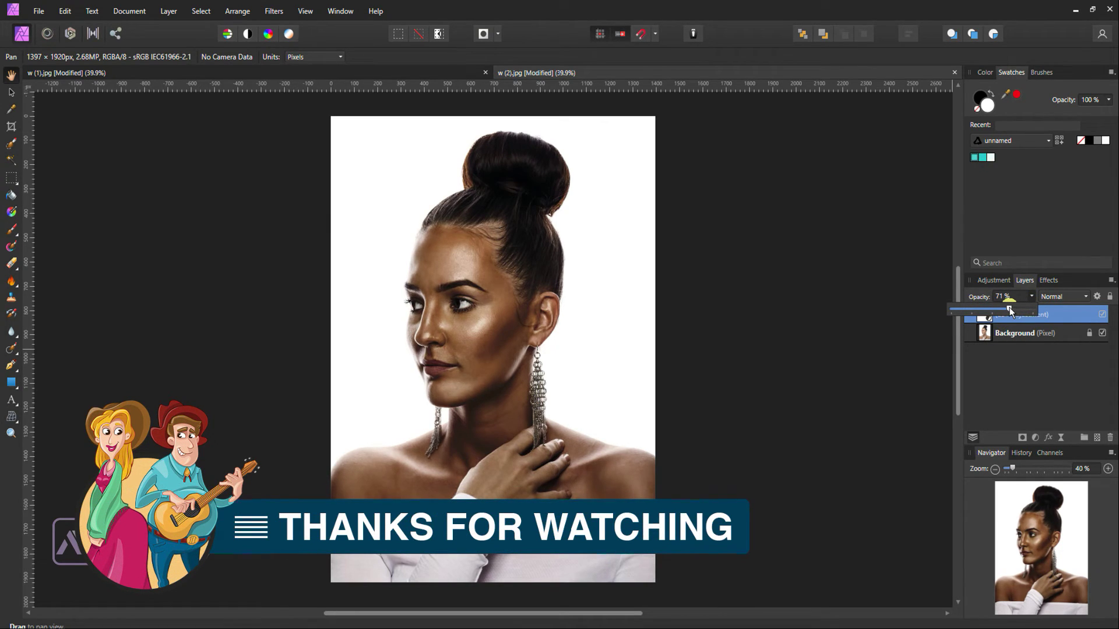
pyautogui.click(837, 239)
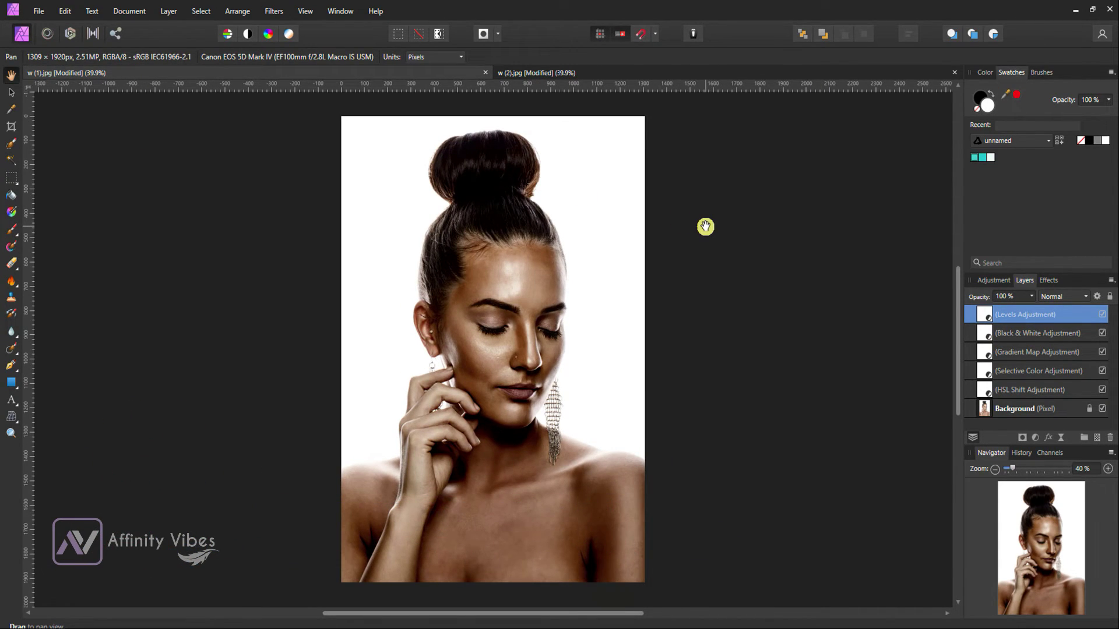
# - Zoom in and toggle the LUT layer on the second portrait to compare before and after
pyautogui.hotkey('ctrl', '+')
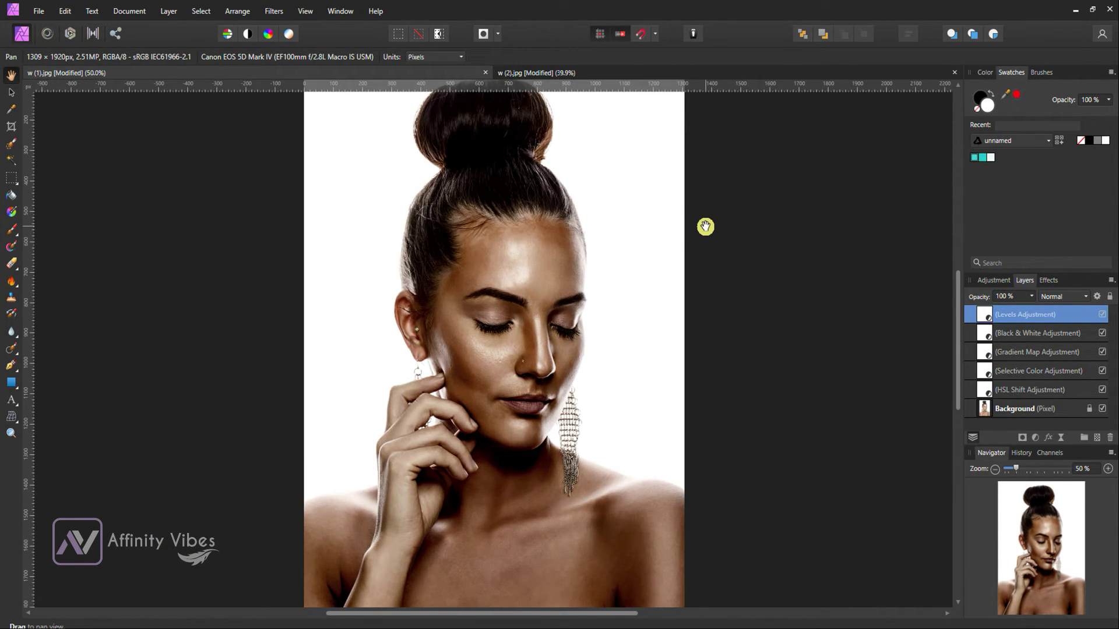
pyautogui.click(521, 72)
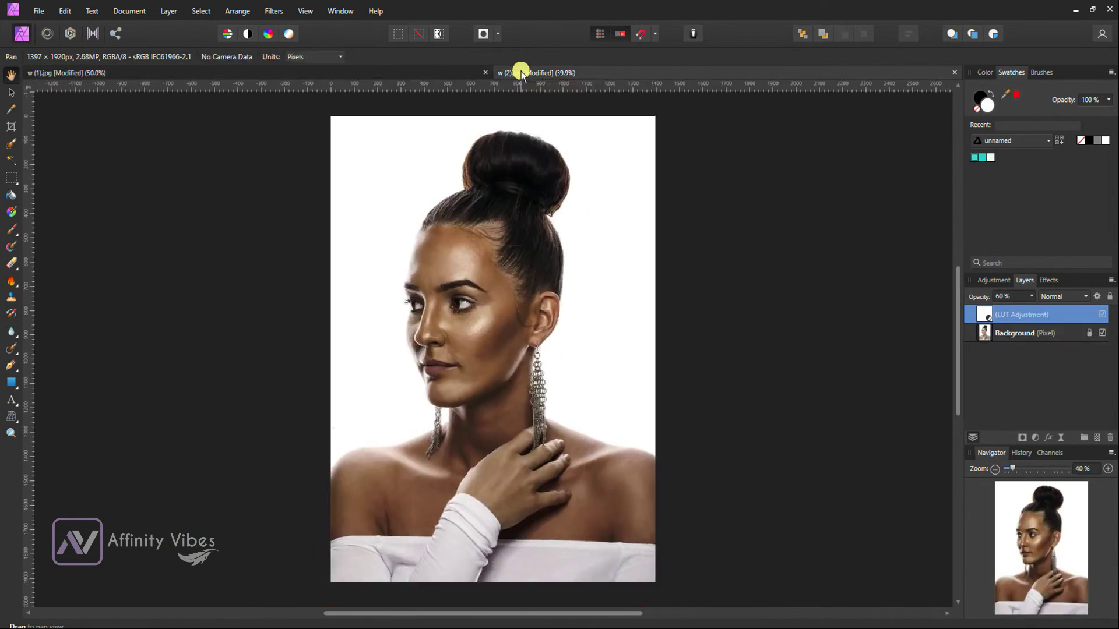
pyautogui.hotkey('ctrl', '+')
pyautogui.hotkey('ctrl', '+')
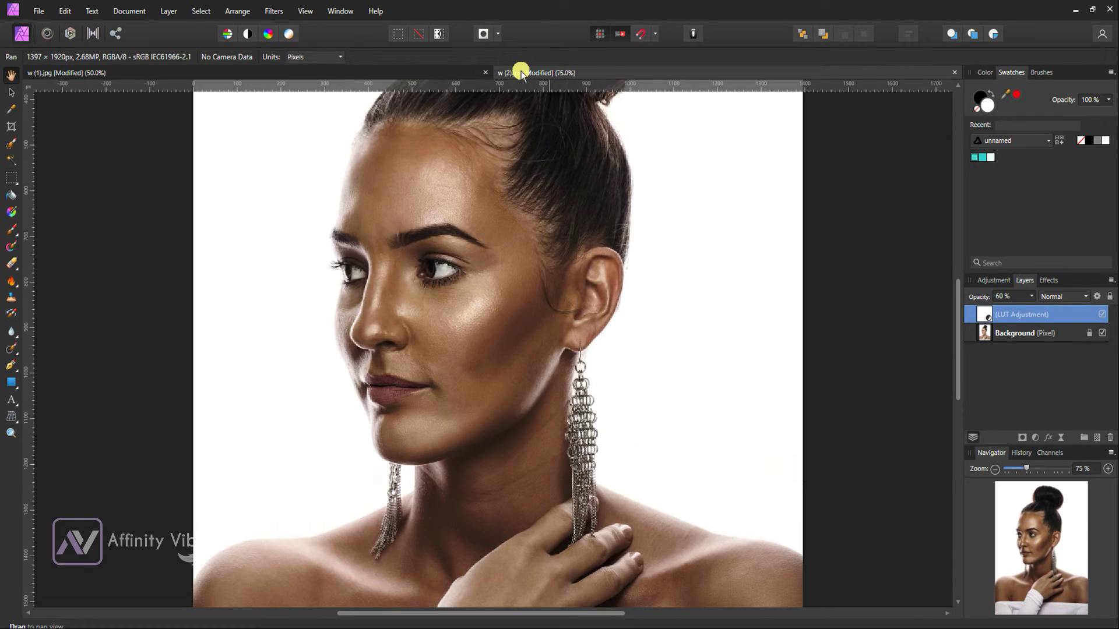
pyautogui.click(1102, 314)
pyautogui.click(1101, 314)
pyautogui.click(1102, 314)
pyautogui.click(1101, 314)
# - On the first portrait, group Levels through HSL Shift and toggle the group to compare
pyautogui.click(254, 74)
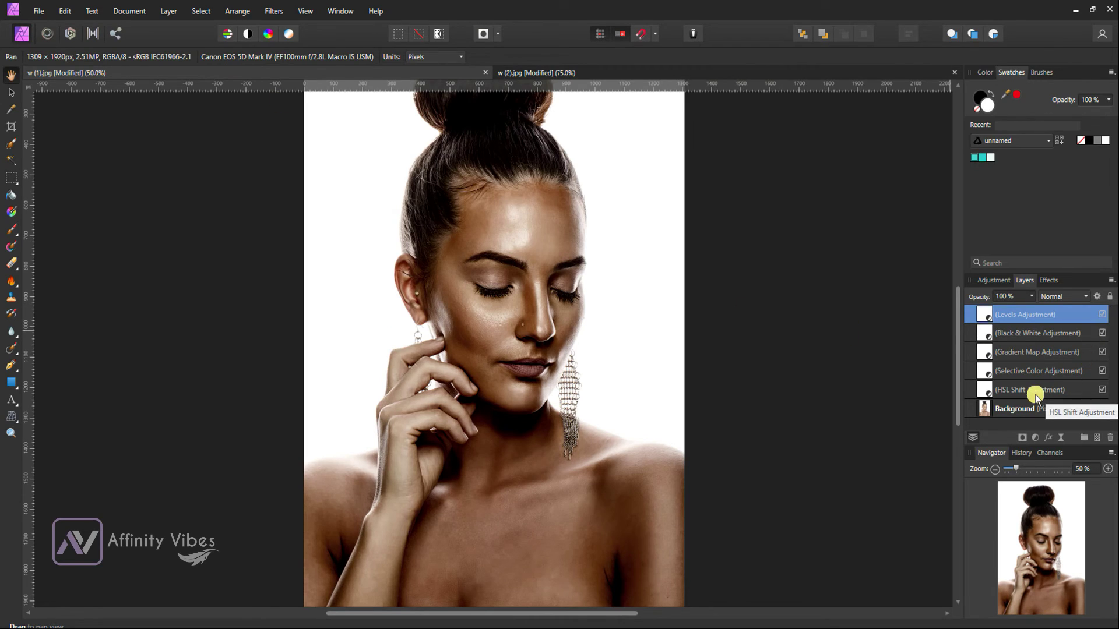
pyautogui.keyDown('shift'); pyautogui.click(1034, 390); pyautogui.keyUp('shift')
pyautogui.hotkey('ctrl', 'g')
pyautogui.click(1101, 314)
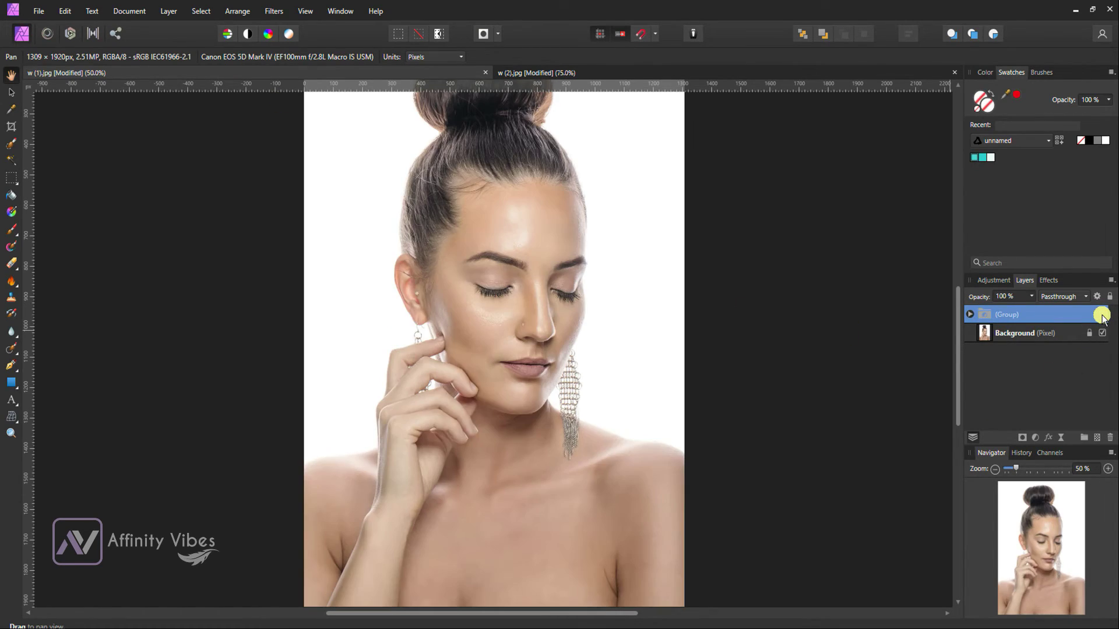
pyautogui.click(1102, 314)
pyautogui.click(1101, 315)
pyautogui.click(1102, 315)
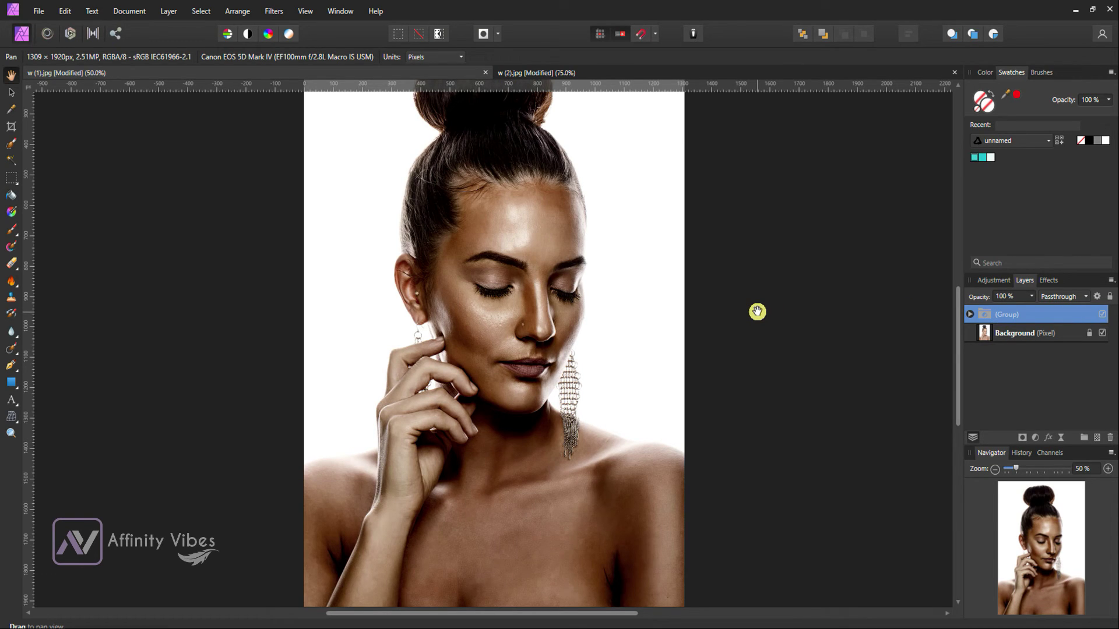